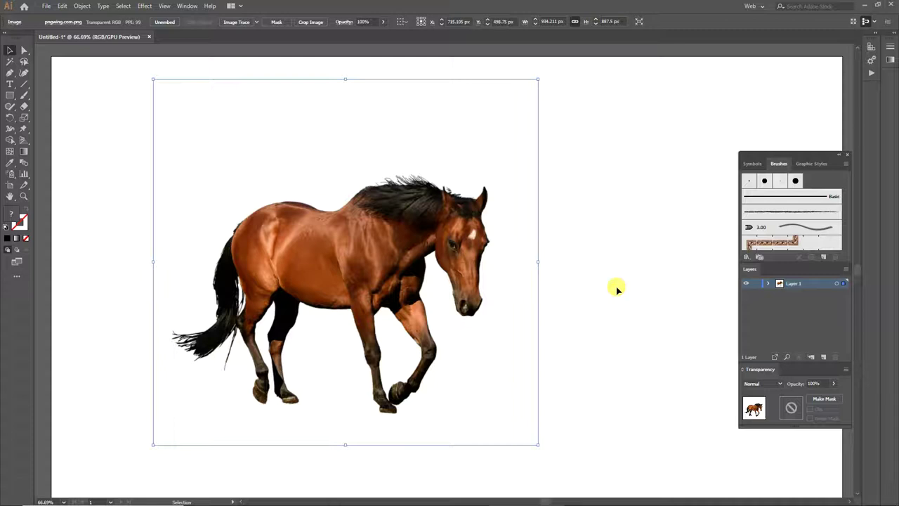
Set the fill colour to black and add a new layer for tracing.
left_click(6, 225)
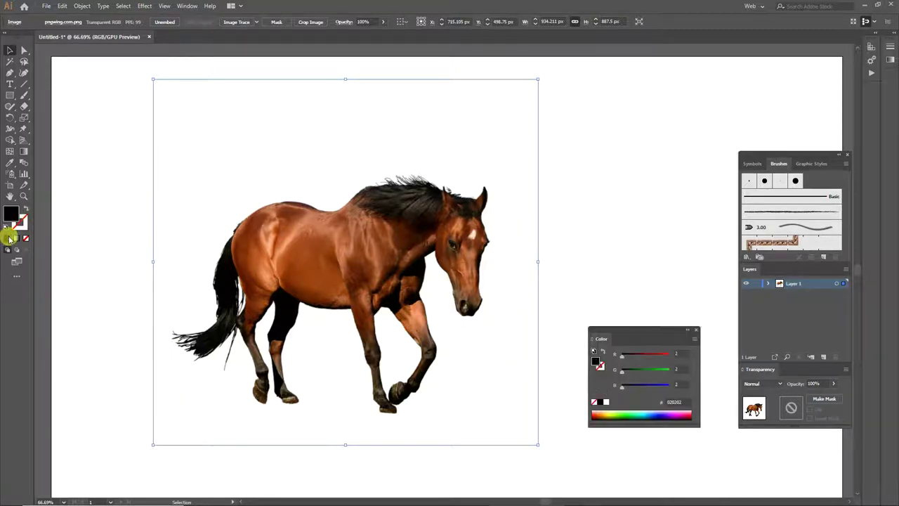
left_click(695, 328)
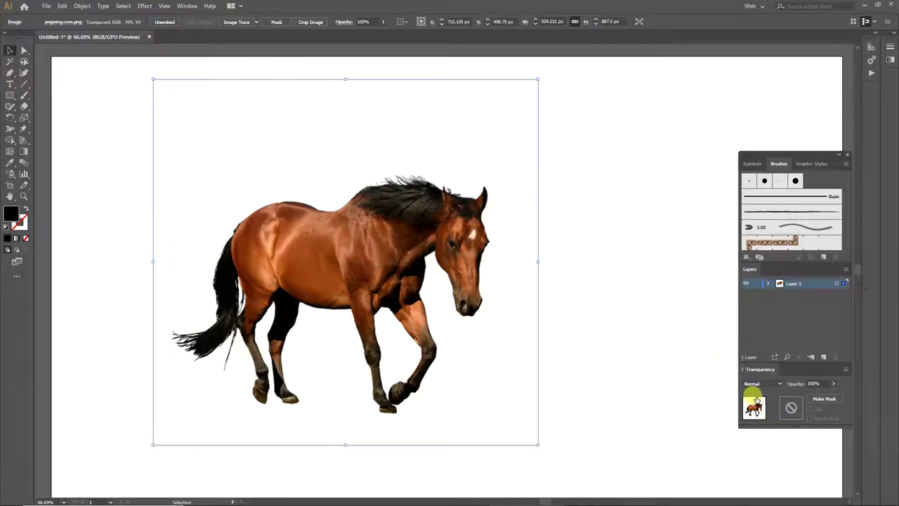
left_click(822, 356)
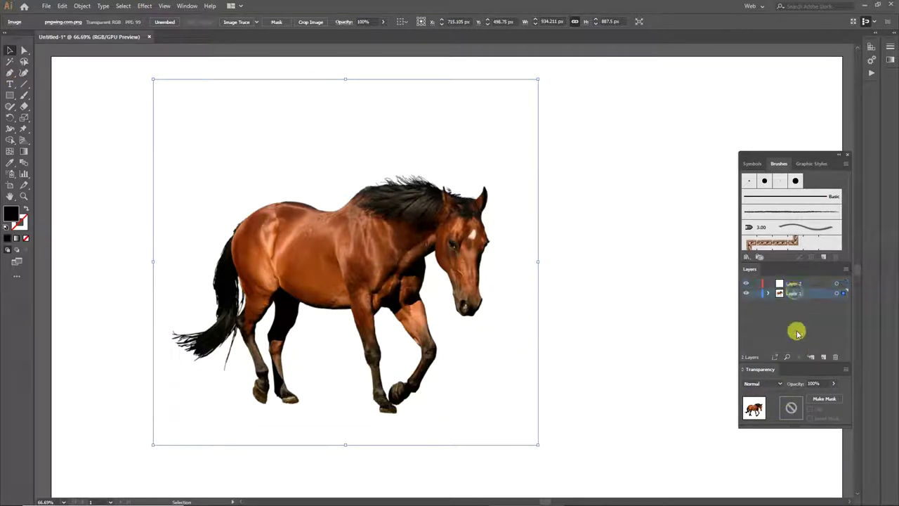
Fade the horse photo to 50% opacity, make Layer 2 active, and start a rectangle.
left_click(811, 383)
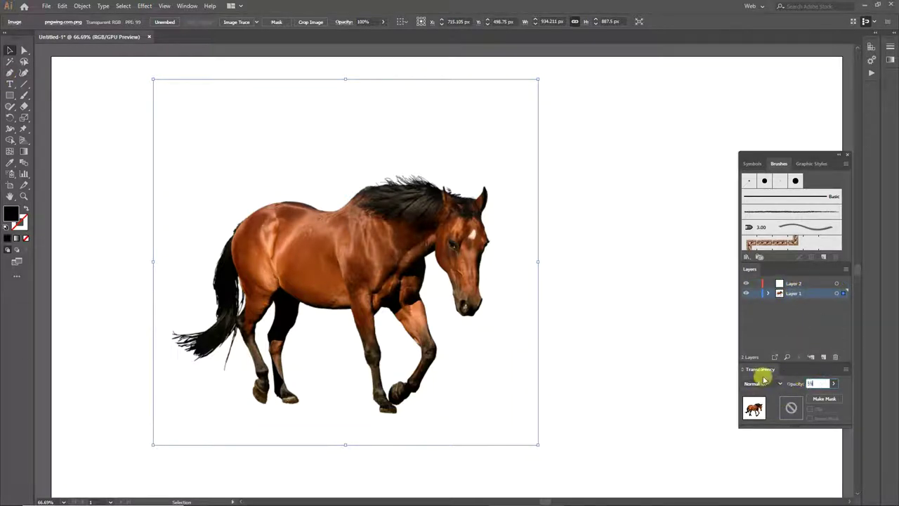
left_click(762, 380)
left_click(792, 283)
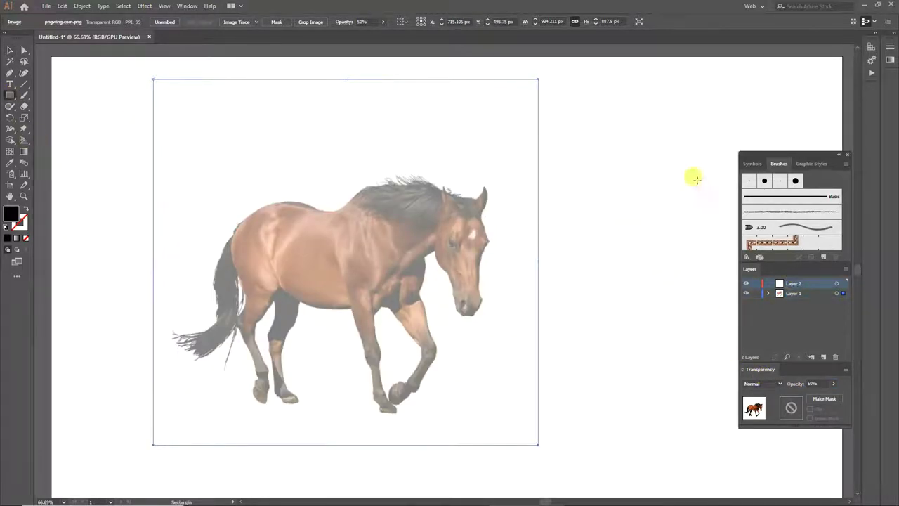
left_click_drag(643, 92, 788, 104)
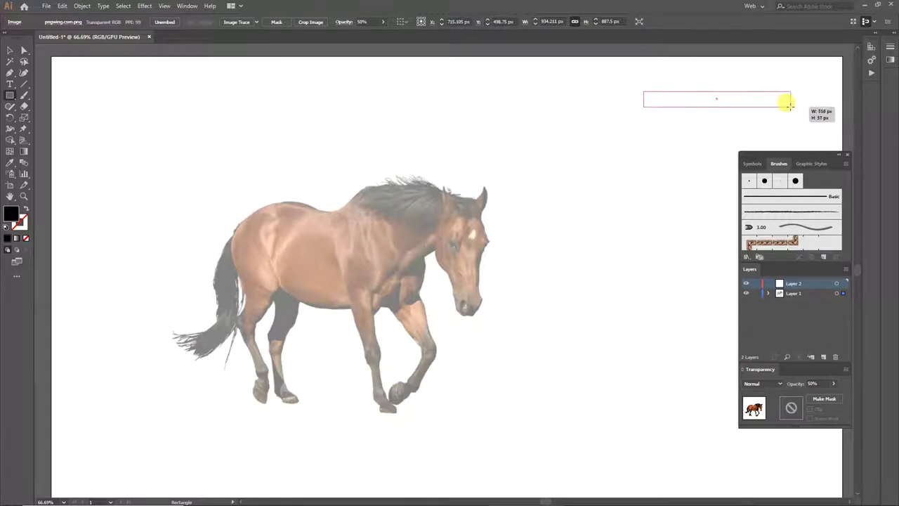
Finish the 308 by 44 black bar and add anchor points along its edges and ends.
left_click_drag(788, 104, 770, 108)
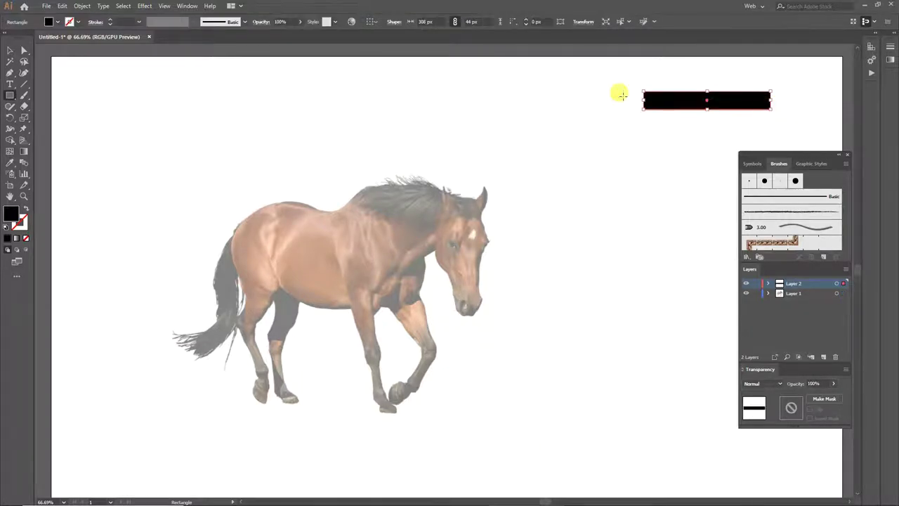
left_click(10, 72)
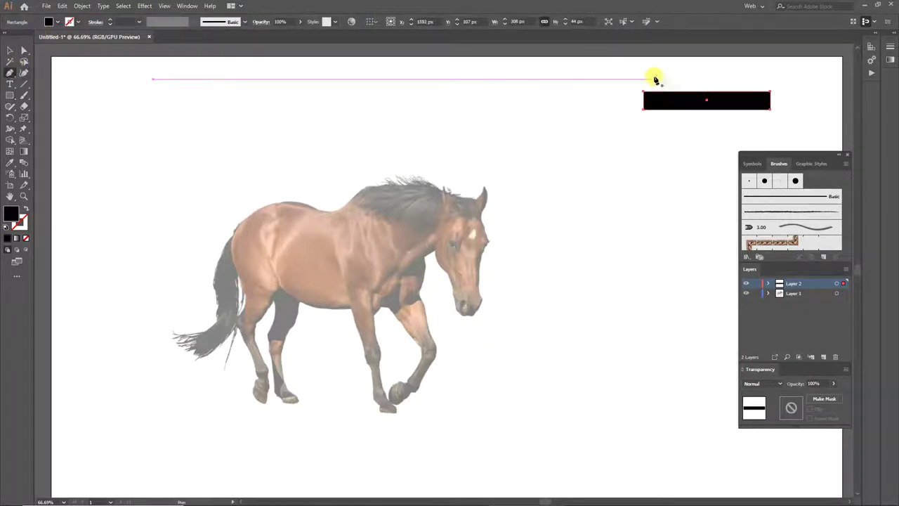
left_click(673, 92)
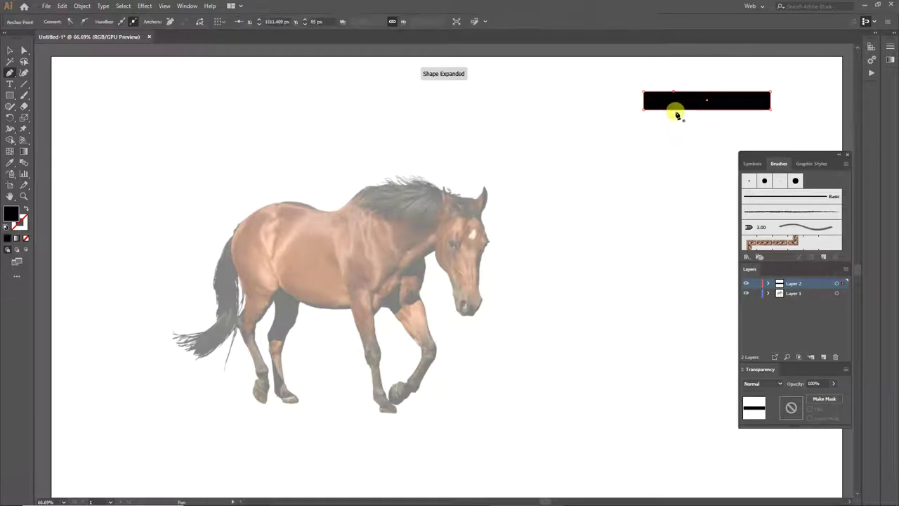
left_click(674, 110)
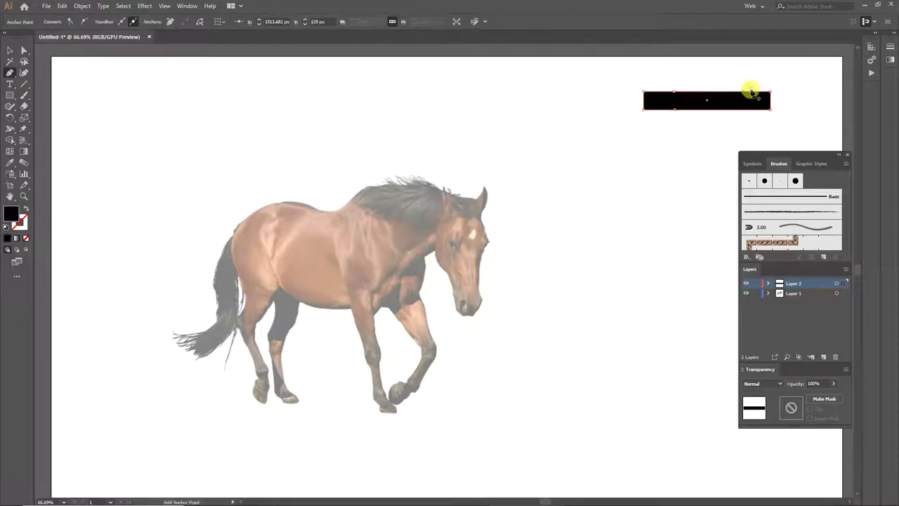
left_click(736, 92)
left_click(735, 110)
left_click(770, 102)
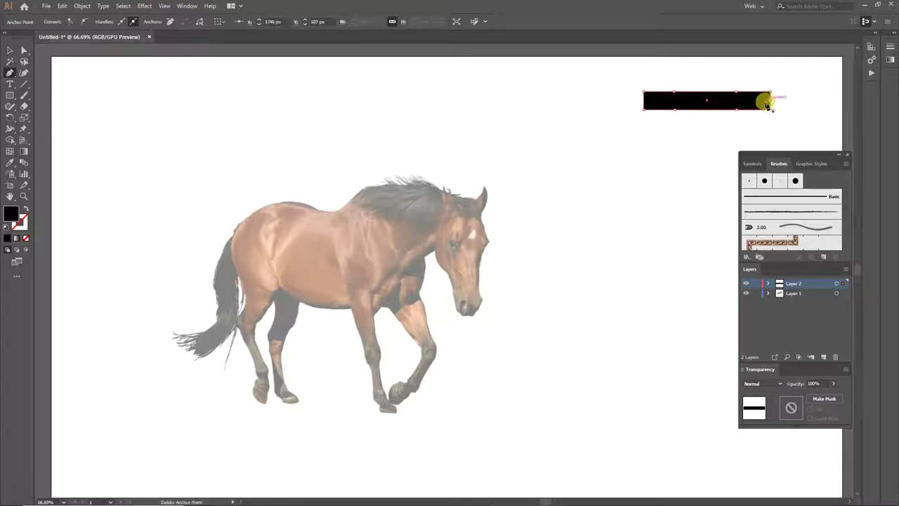
left_click(644, 101)
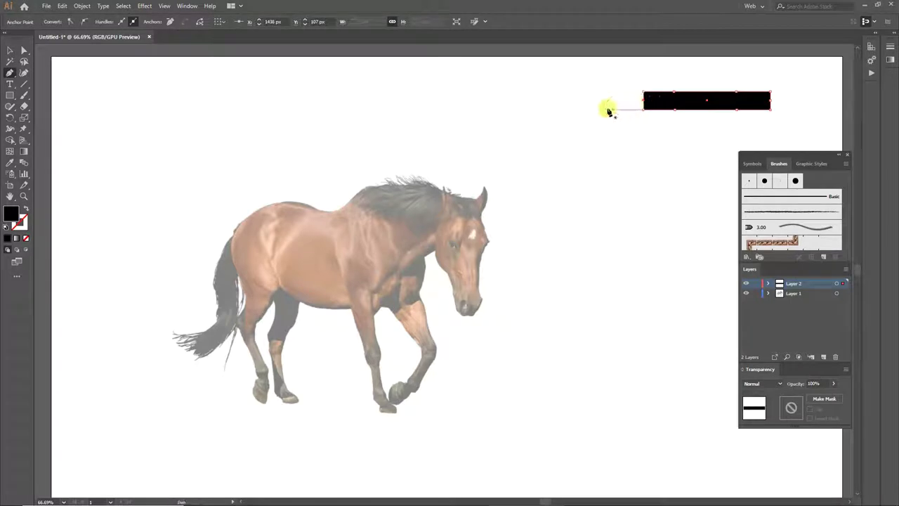
left_click(641, 111)
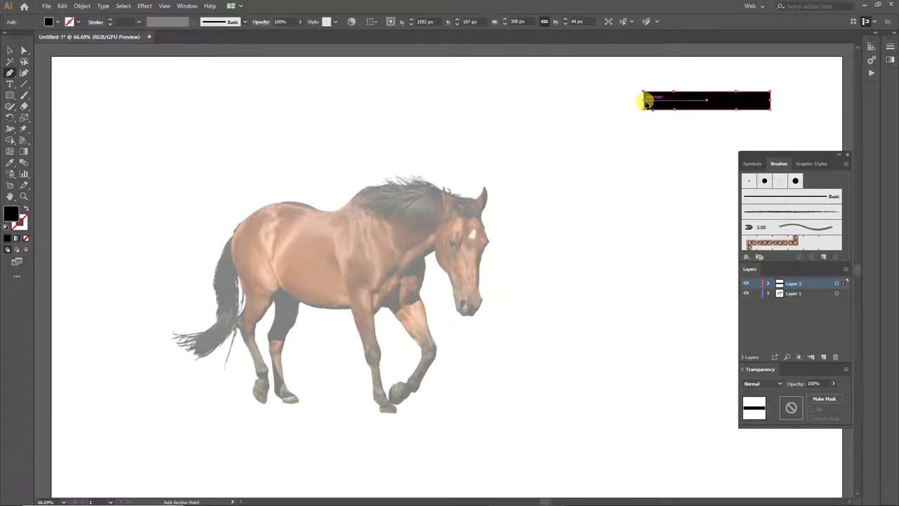
Delete the bar's four corner anchors so both ends taper to sharp points.
left_click(644, 103)
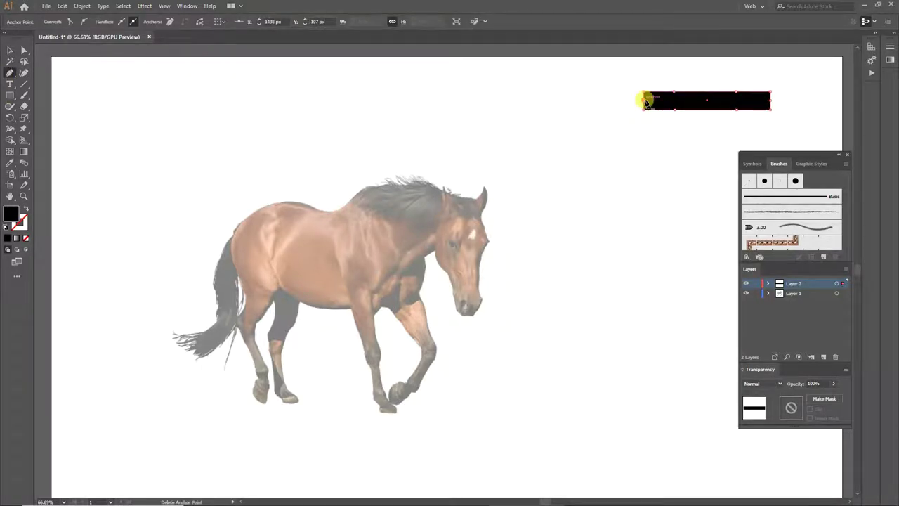
left_click(642, 91)
left_click(642, 110)
left_click(770, 110)
left_click(770, 92)
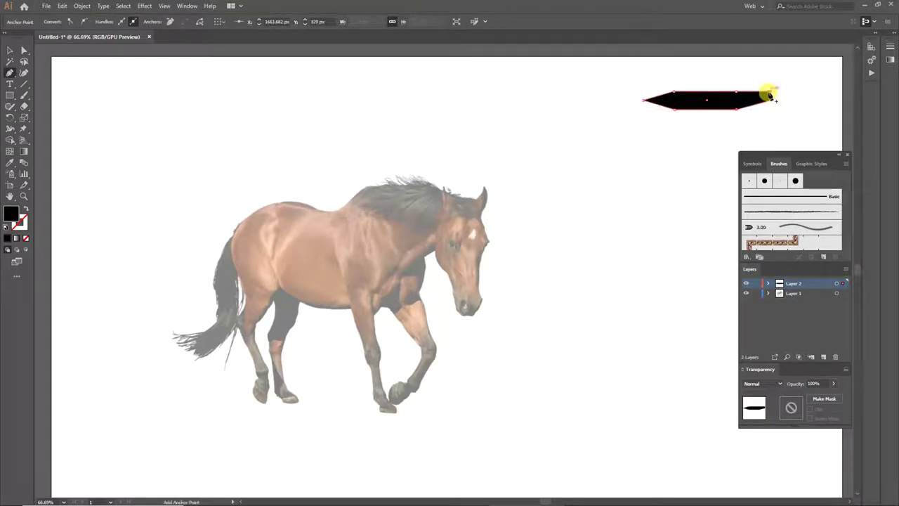
left_click(10, 50)
Flatten the tapered shape to 261 by 15 px and drag it into the Brushes panel.
mouse_move(626, 87)
left_mouse_down()
mouse_move(762, 115)
mouse_move(776, 106)
mouse_move(751, 103)
left_mouse_up()
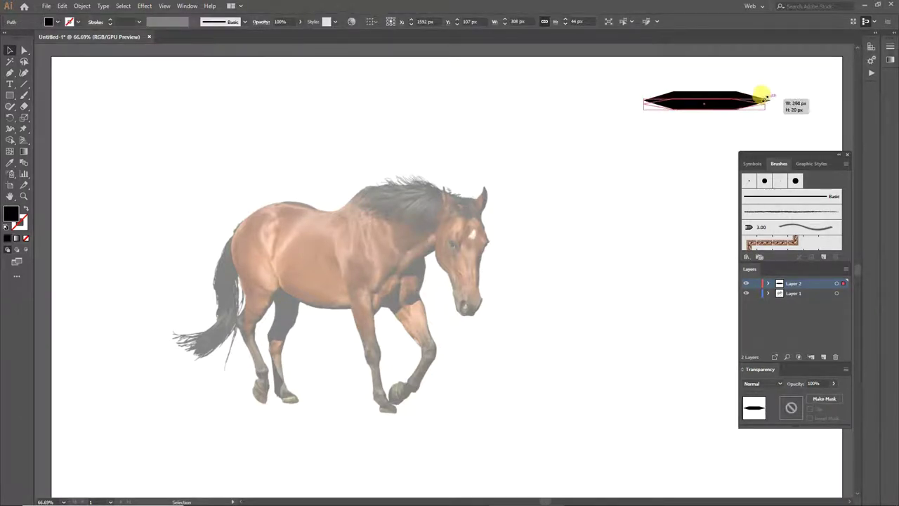
left_click(9, 50)
mouse_move(688, 110)
left_mouse_down()
mouse_move(677, 187)
mouse_move(773, 226)
left_mouse_up()
Save it as an Art Brush with Tints colorization, delete the original, and view at 100%.
left_click(429, 280)
left_click(429, 324)
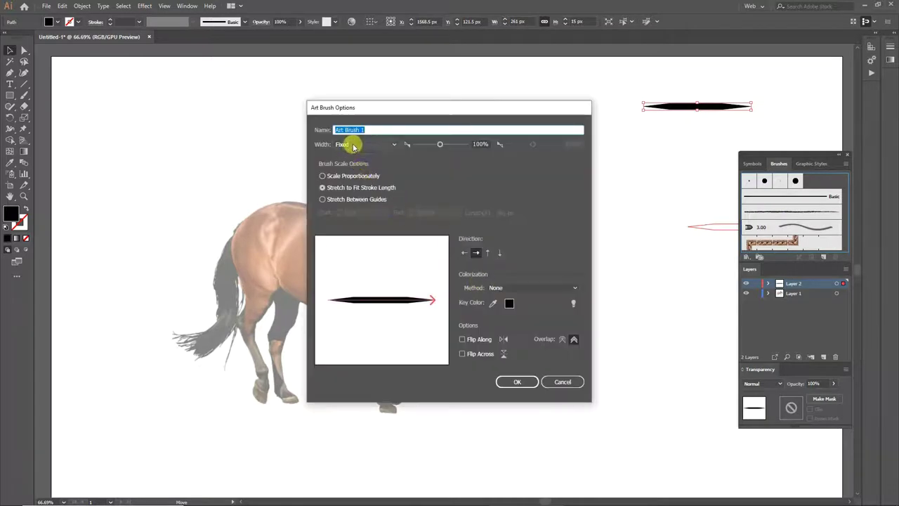
left_click(352, 144)
left_click(527, 288)
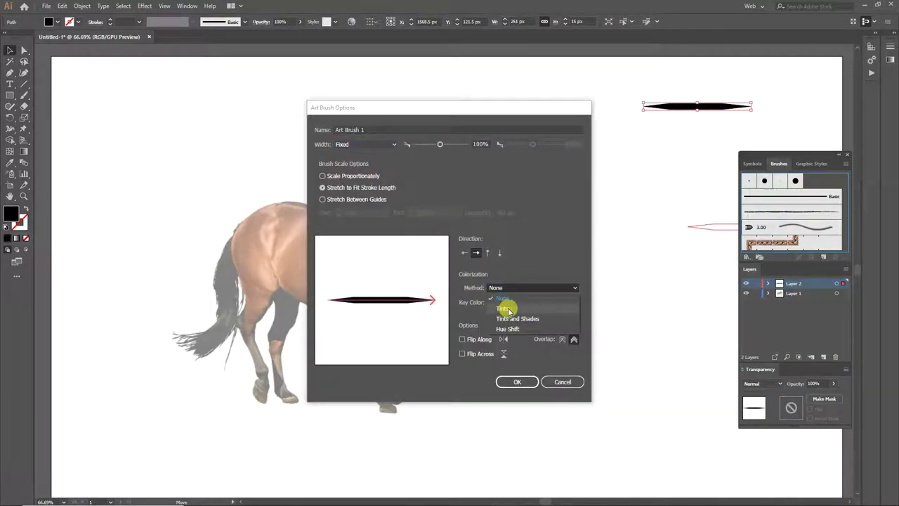
left_click(507, 306)
left_click(518, 382)
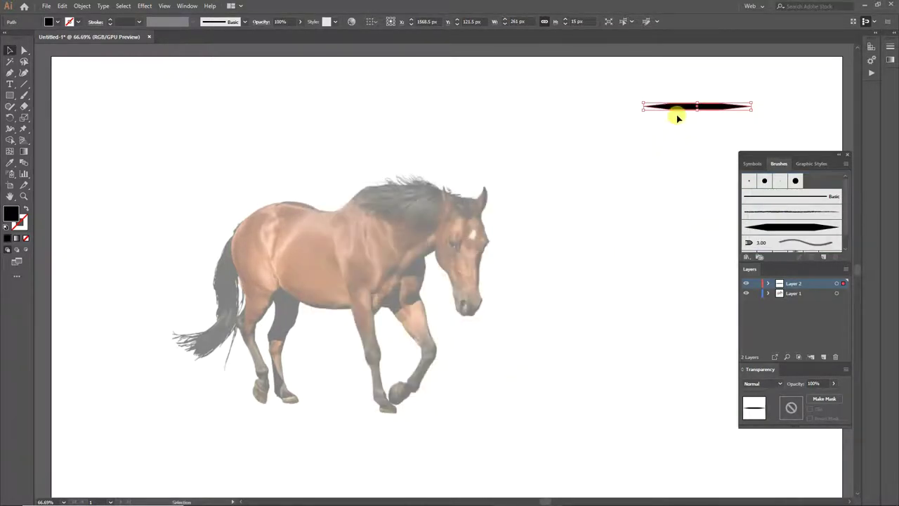
key("Delete")
key("ctrl+1")
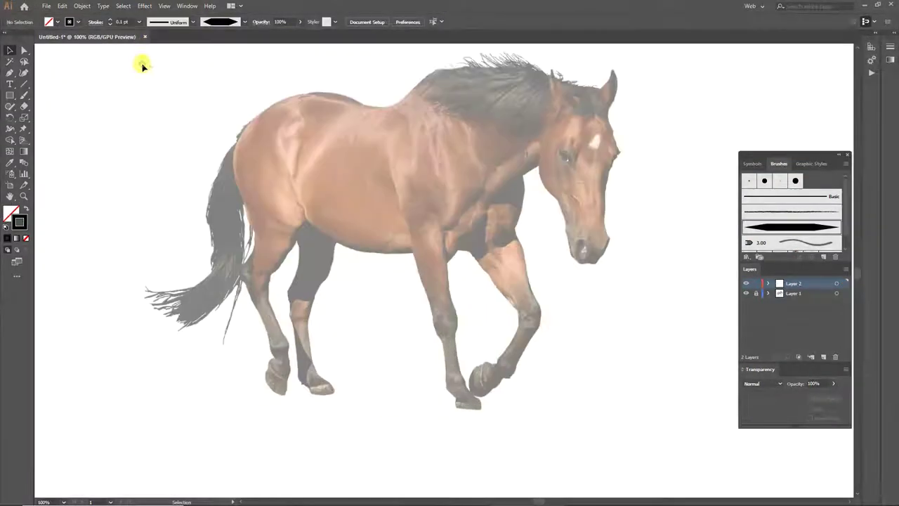
Switch to the Paintbrush, undo a stray back stroke, and set the stroke weight to 0.1 pt.
left_click(24, 95)
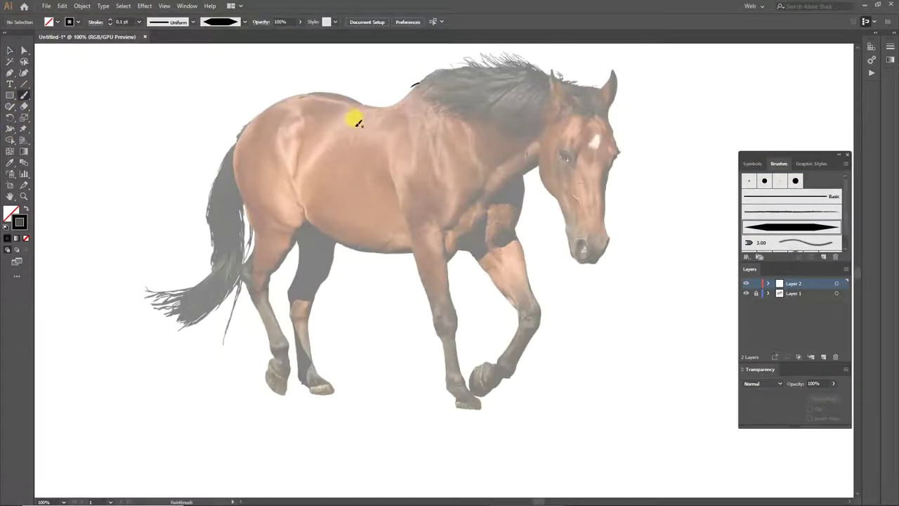
left_click_drag(339, 89, 256, 111)
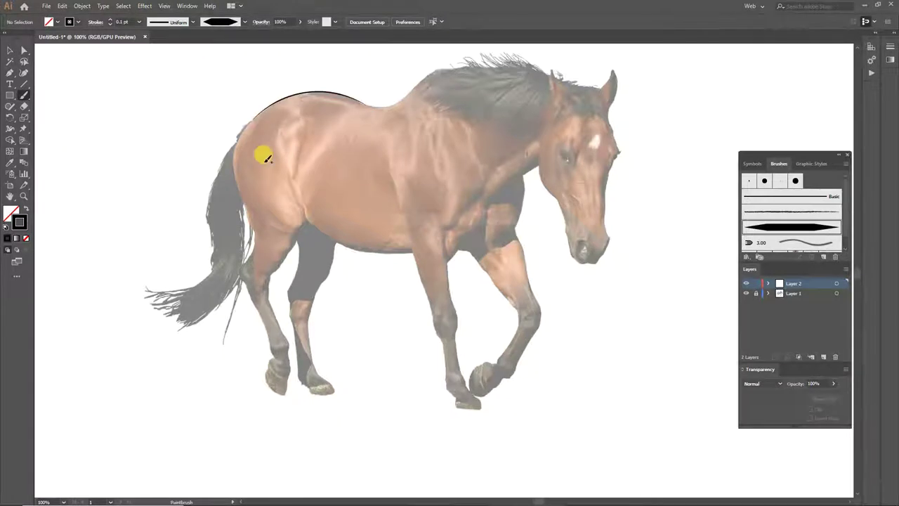
scroll(255, 79, "down", 1)
key("ctrl+z")
scroll(271, 154, "up", 1)
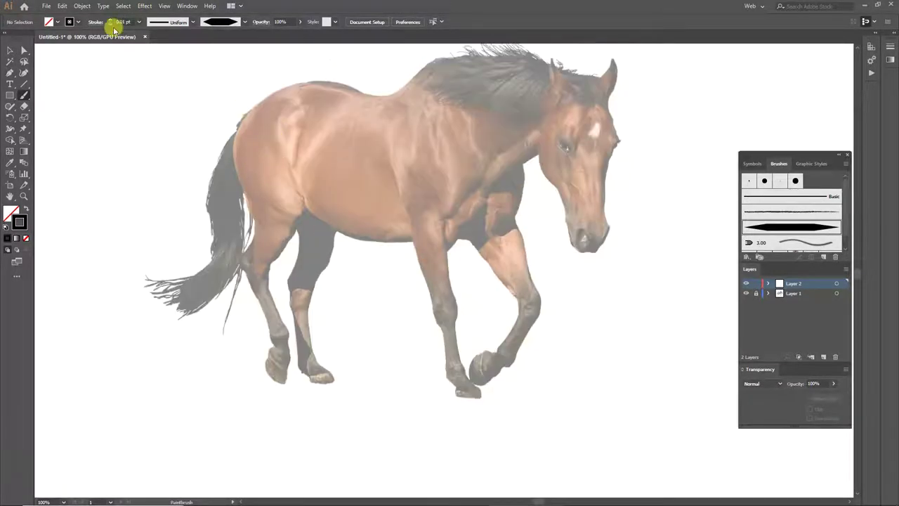
key("Return")
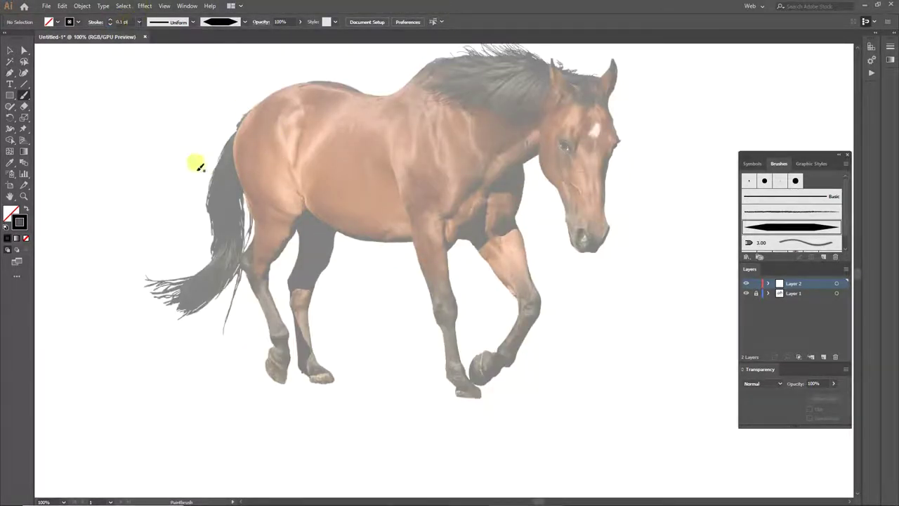
Trace the rump outline and down the near hind leg with tapered strokes.
left_click_drag(272, 90, 252, 199)
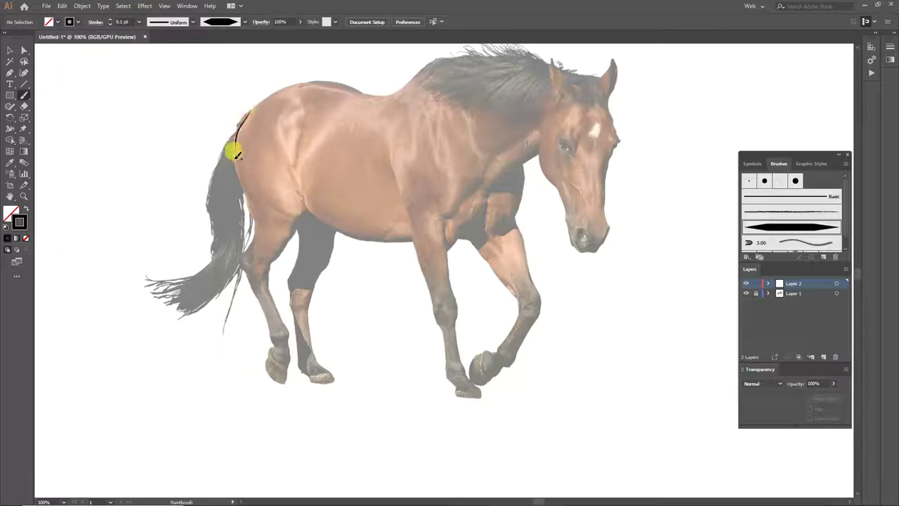
left_click_drag(233, 129, 247, 253)
scroll(145, 181, "down", 5)
left_click_drag(245, 131, 265, 172)
scroll(271, 203, "down", 2)
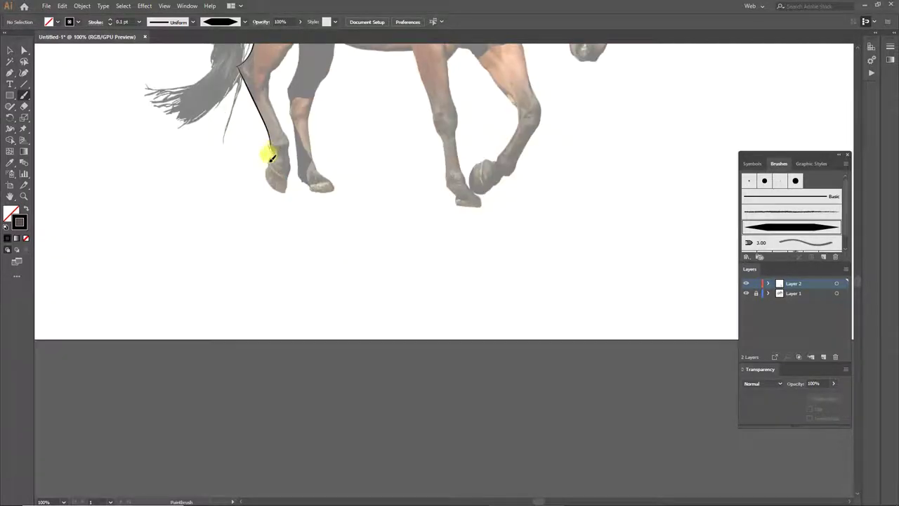
scroll(273, 190, "up", 2)
scroll(279, 161, "up", 2)
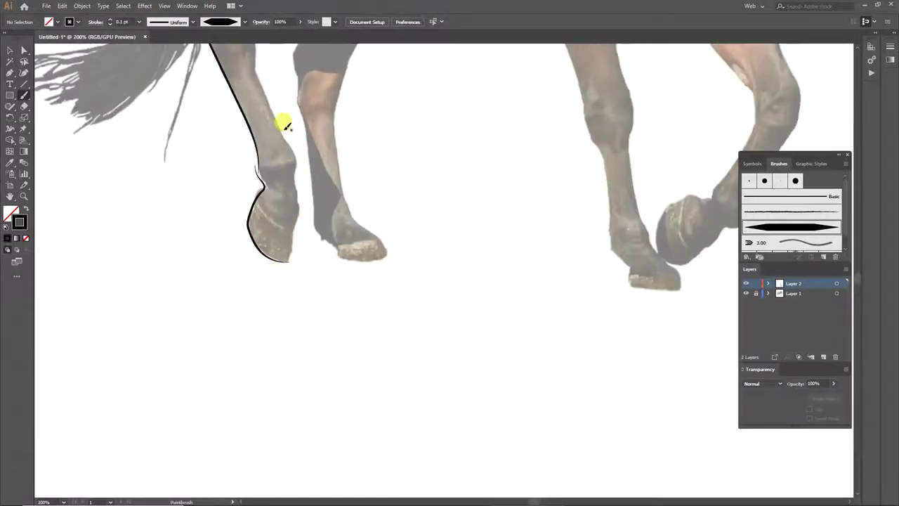
left_click_drag(297, 178, 280, 88)
scroll(300, 116, "down", 3)
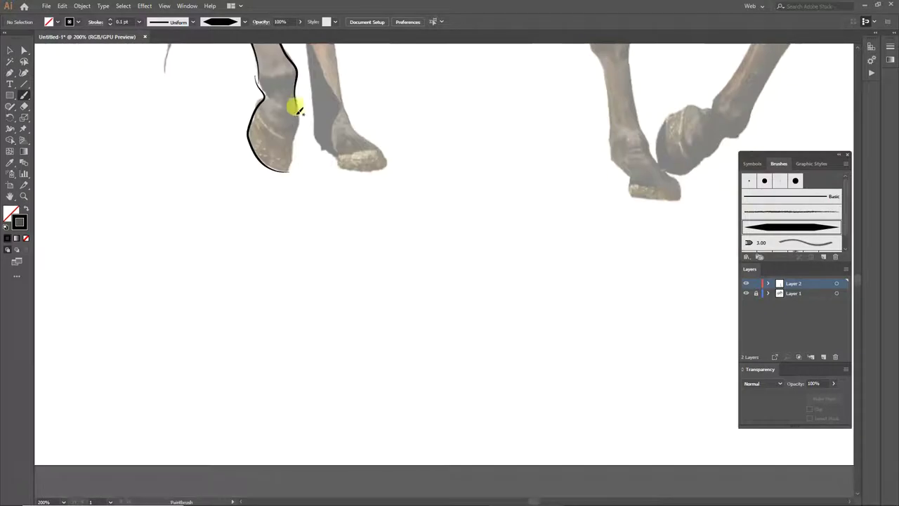
scroll(289, 164, "up", 2)
Draw two bands across the near hind hoof and outline its bottom edge.
left_click_drag(257, 168, 292, 191)
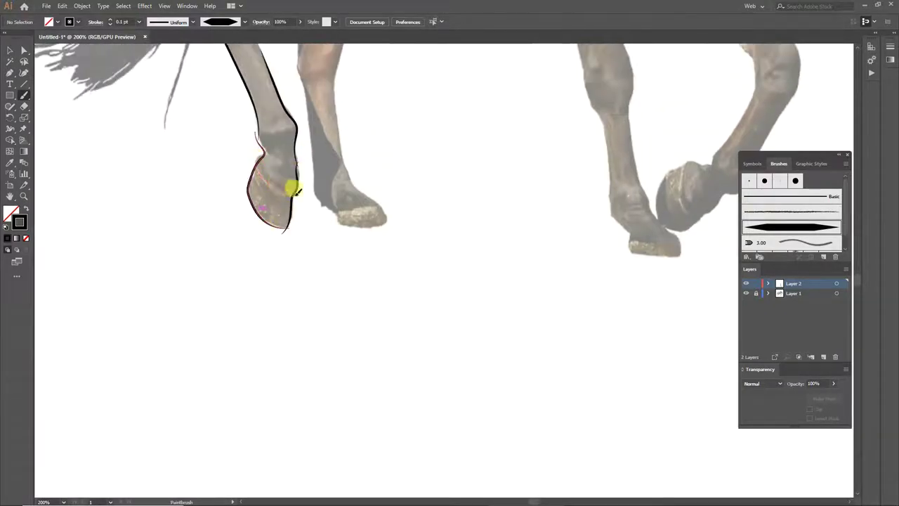
left_click_drag(257, 163, 295, 181)
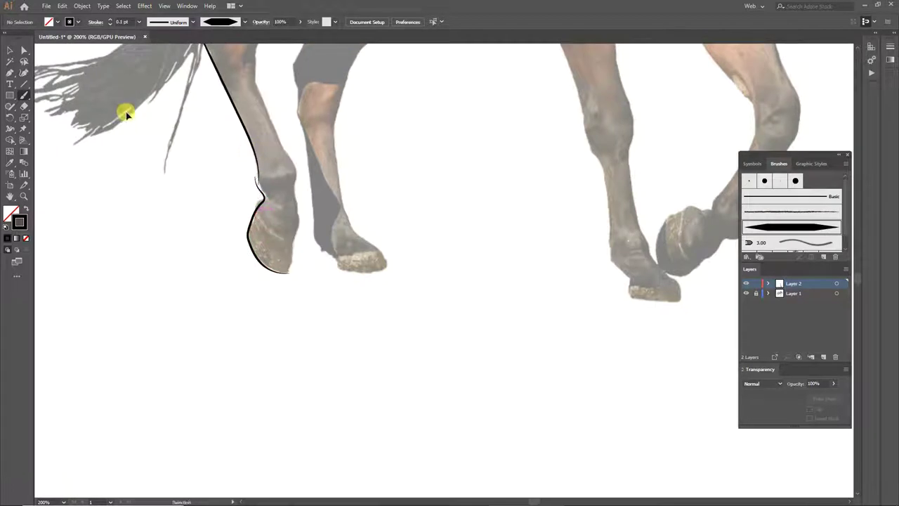
left_click_drag(267, 194, 246, 227)
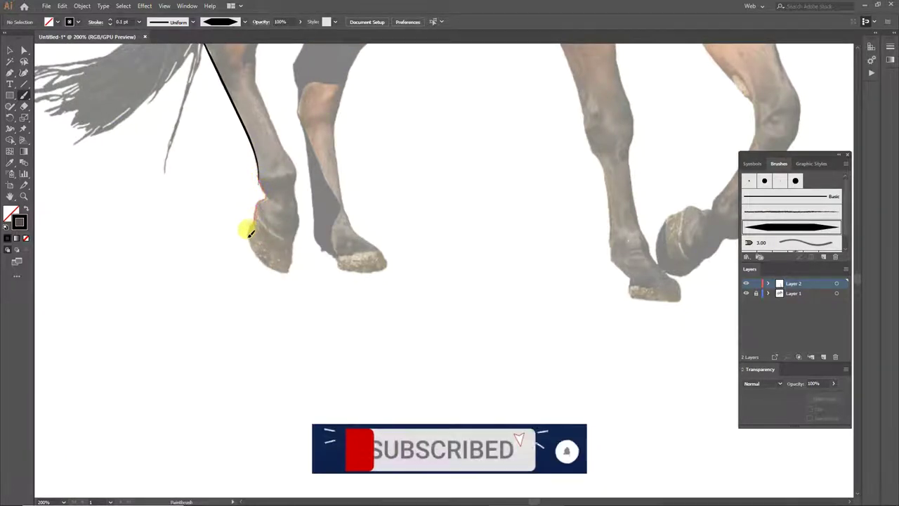
scroll(246, 226, "down", 3)
mouse_move(257, 170)
left_mouse_down()
mouse_move(277, 185)
mouse_move(292, 173)
mouse_move(298, 116)
mouse_move(249, 124)
left_mouse_up()
scroll(305, 177, "down", 3)
scroll(304, 176, "up", 2)
scroll(281, 111, "up", 2)
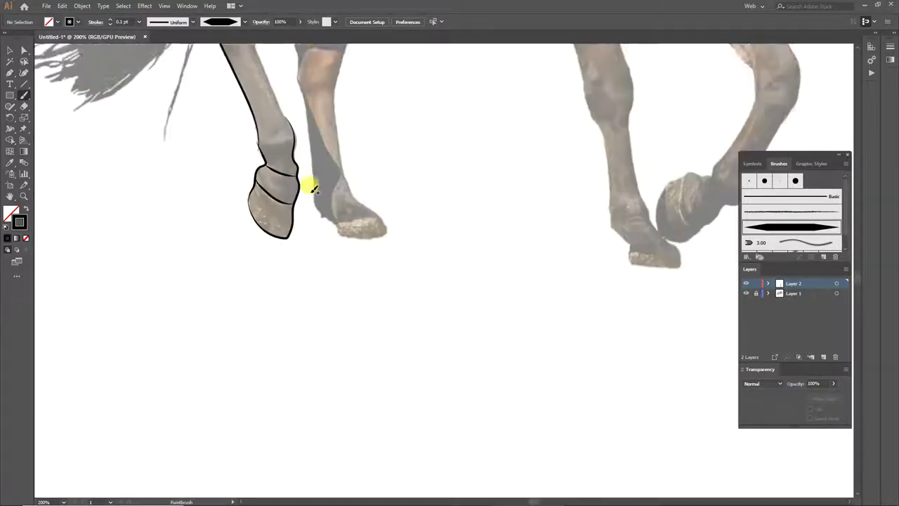
scroll(277, 114, "up", 5)
scroll(264, 203, "down", 3)
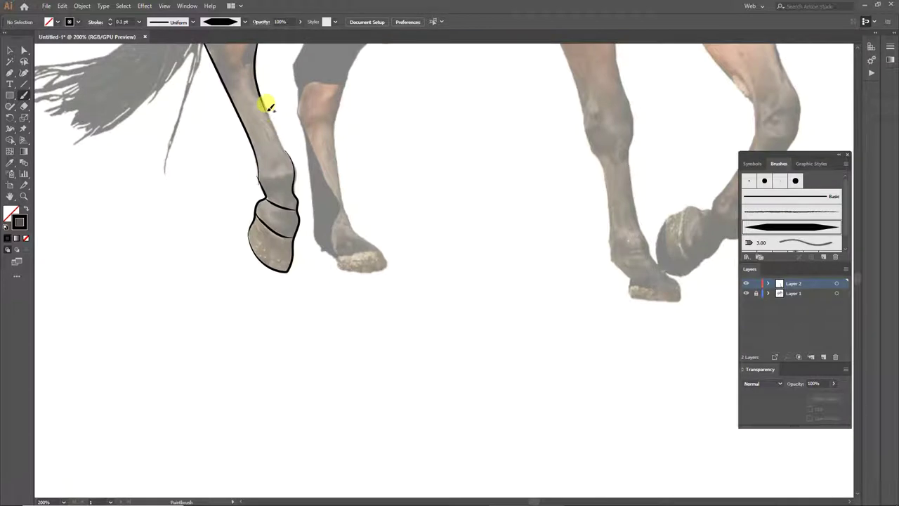
scroll(281, 136, "up", 2)
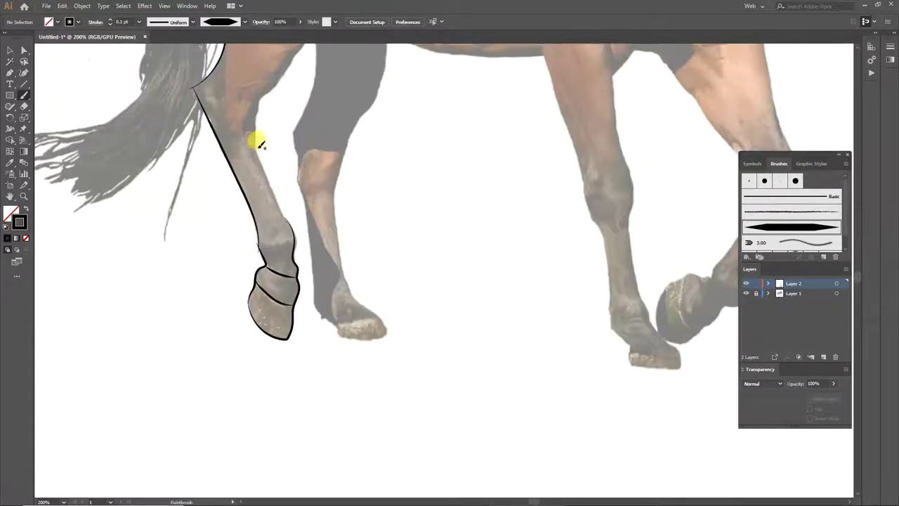
Trace the back of the rear thigh and join it to the leg outline.
scroll(283, 137, "up", 4)
scroll(284, 138, "down", 2)
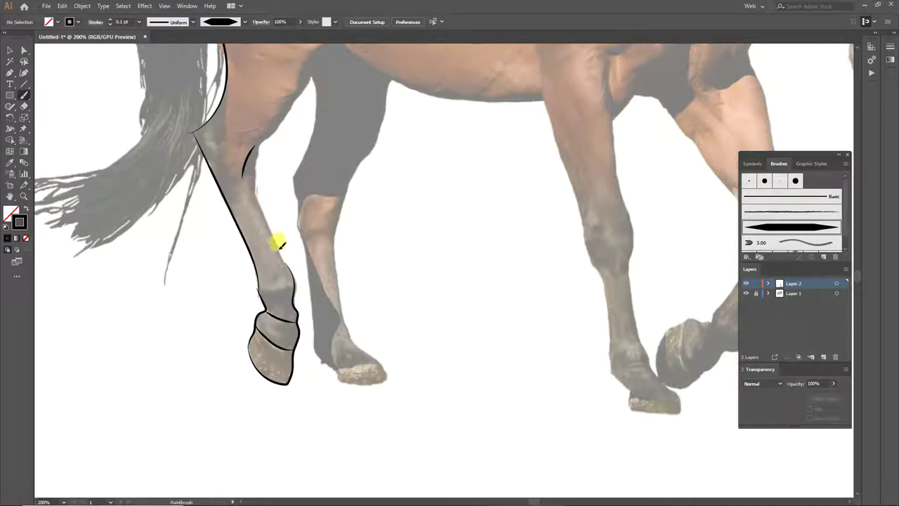
scroll(290, 270, "up", 4)
left_click_drag(311, 200, 252, 281)
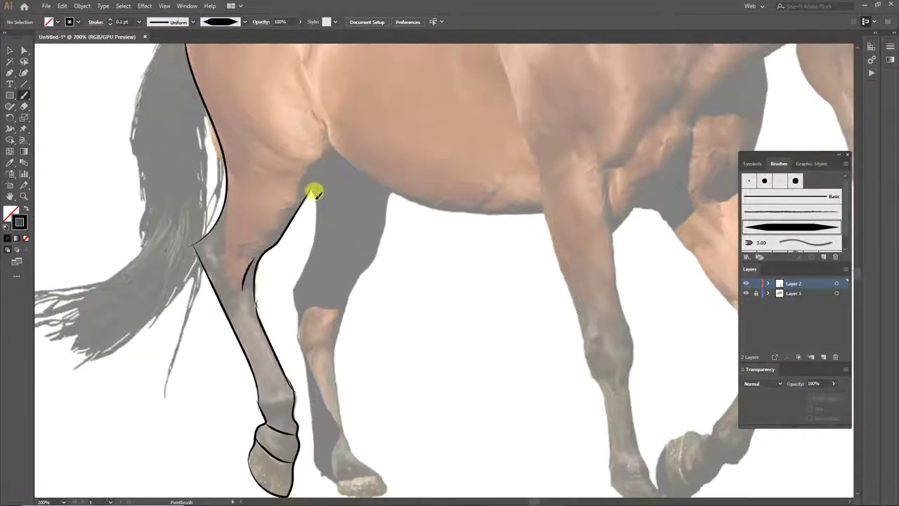
left_click_drag(309, 257, 288, 289)
scroll(309, 120, "up", 3)
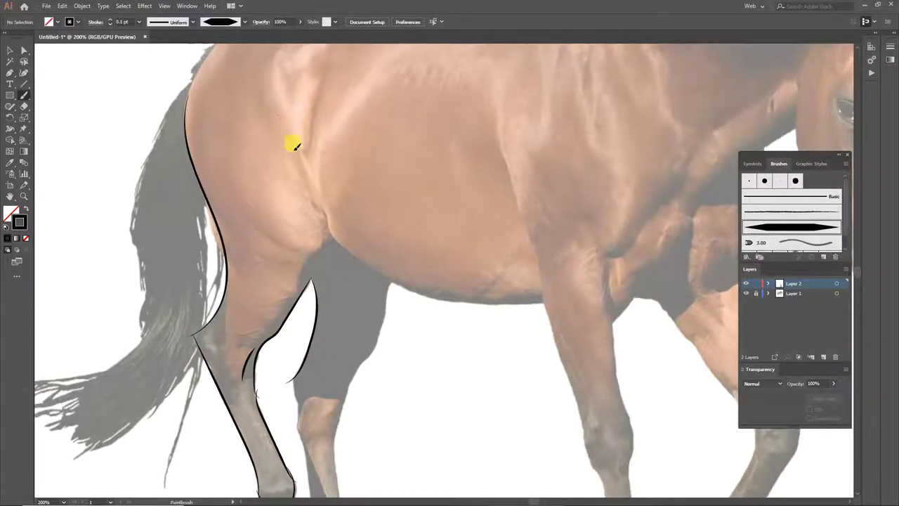
scroll(325, 217, "down", 2)
left_click_drag(315, 195, 297, 227)
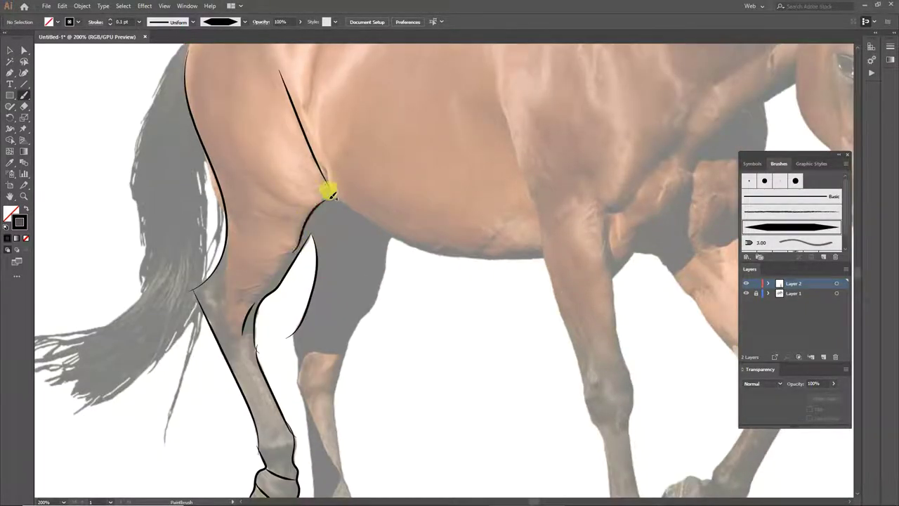
Trace the belly edge toward the front legs and both edges of the far hind leg.
mouse_move(337, 194)
left_mouse_down()
mouse_move(423, 243)
mouse_move(539, 254)
left_mouse_up()
scroll(381, 197, "down", 3)
scroll(381, 197, "down", 1)
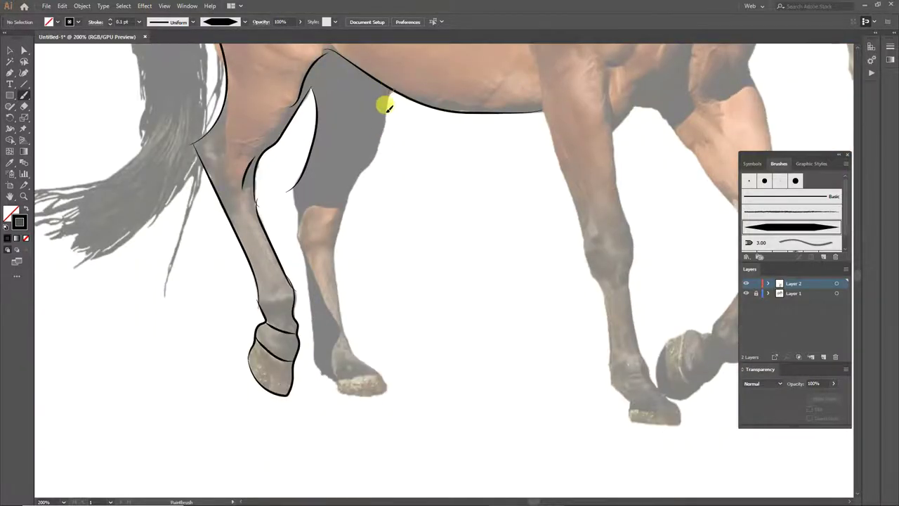
left_click_drag(377, 148, 344, 207)
scroll(436, 213, "down", 3)
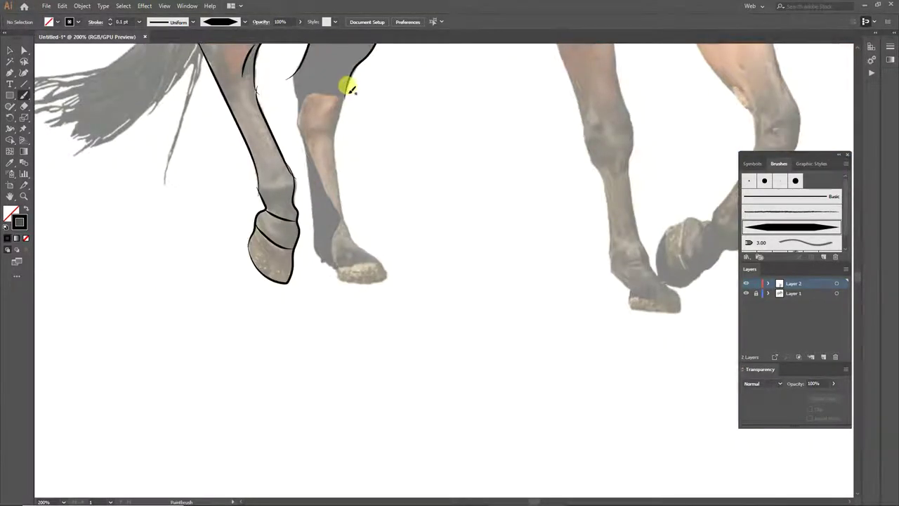
scroll(349, 86, "up", 4)
mouse_move(390, 105)
left_mouse_down()
mouse_move(372, 175)
mouse_move(342, 231)
left_mouse_up()
scroll(405, 145, "down", 2)
scroll(351, 63, "down", 3)
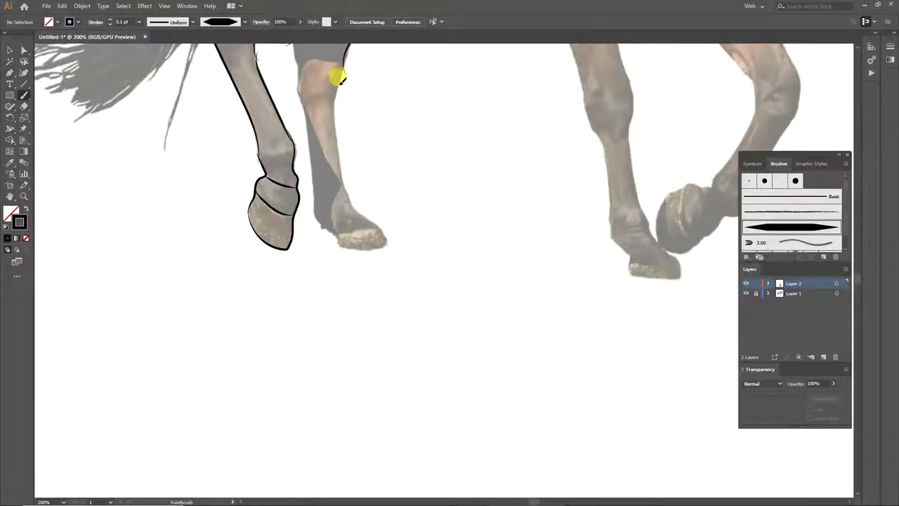
scroll(349, 188, "down", 2)
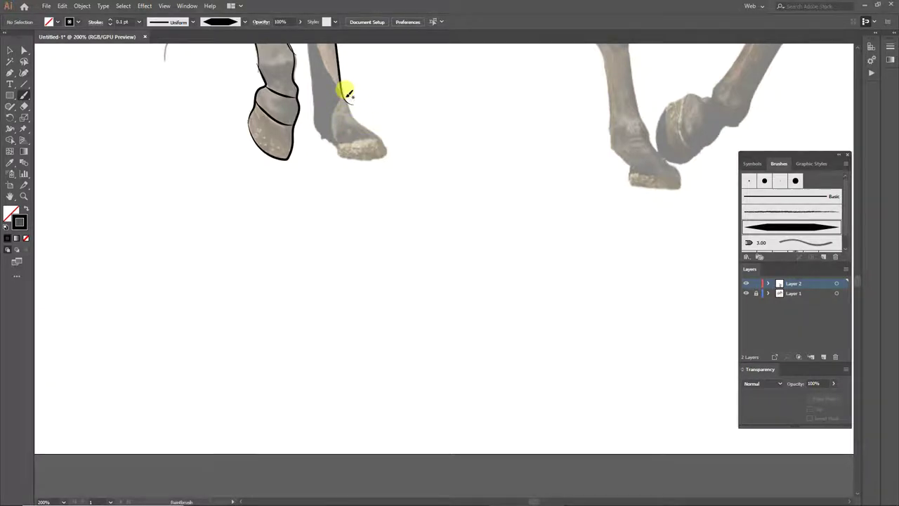
Outline the back of the far hind hoof and draw bands across its pastern.
left_click_drag(372, 128, 381, 151)
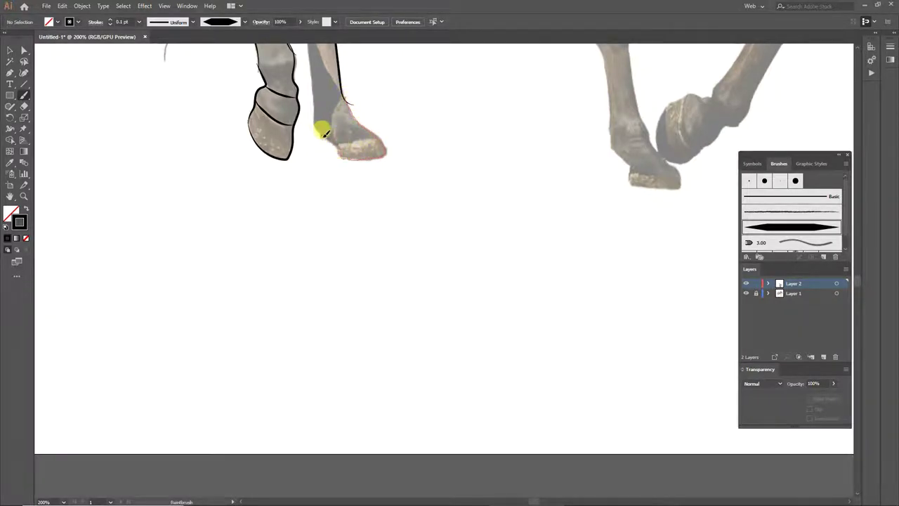
scroll(325, 133, "up", 2)
scroll(352, 185, "up", 1)
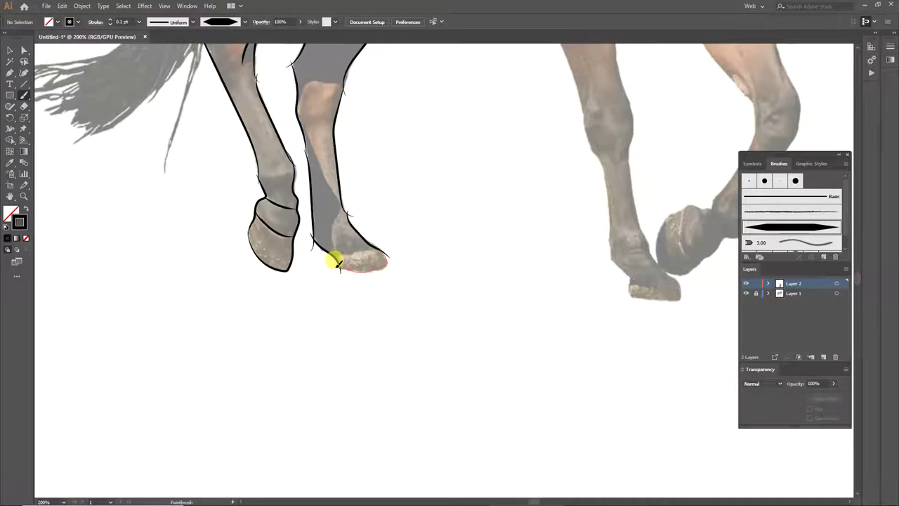
scroll(333, 261, "up", 2)
mouse_move(354, 262)
left_mouse_down()
mouse_move(313, 281)
mouse_move(320, 287)
left_mouse_up()
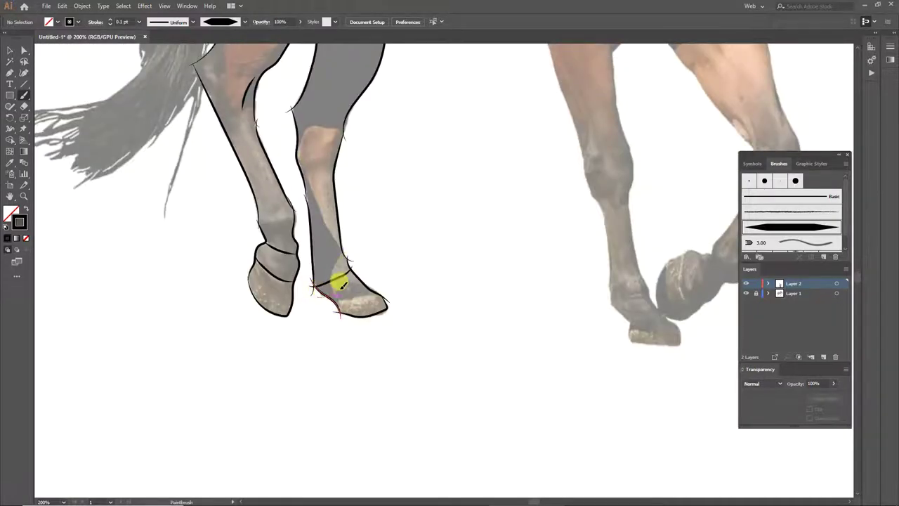
scroll(398, 301, "up", 2)
scroll(394, 299, "up", 2)
scroll(390, 309, "up", 1)
scroll(414, 386, "up", 1)
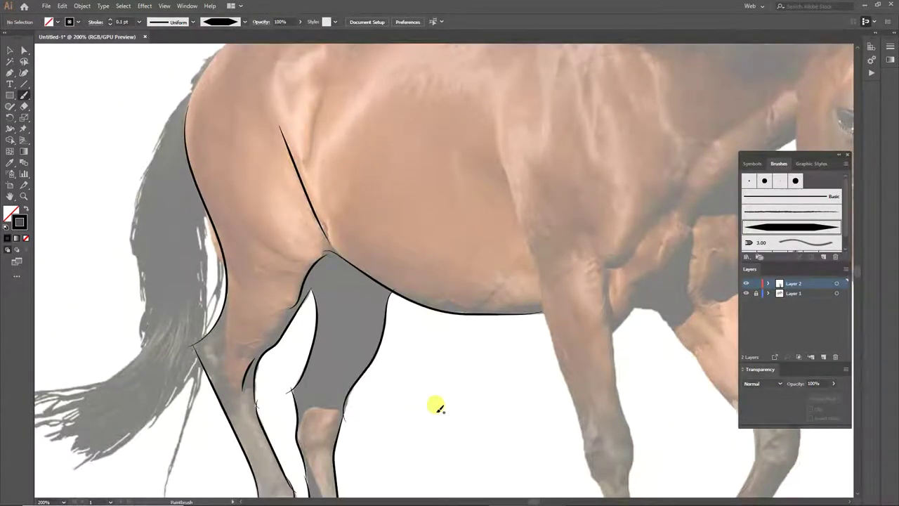
scroll(414, 400, "up", 1)
scroll(518, 147, "down", 2)
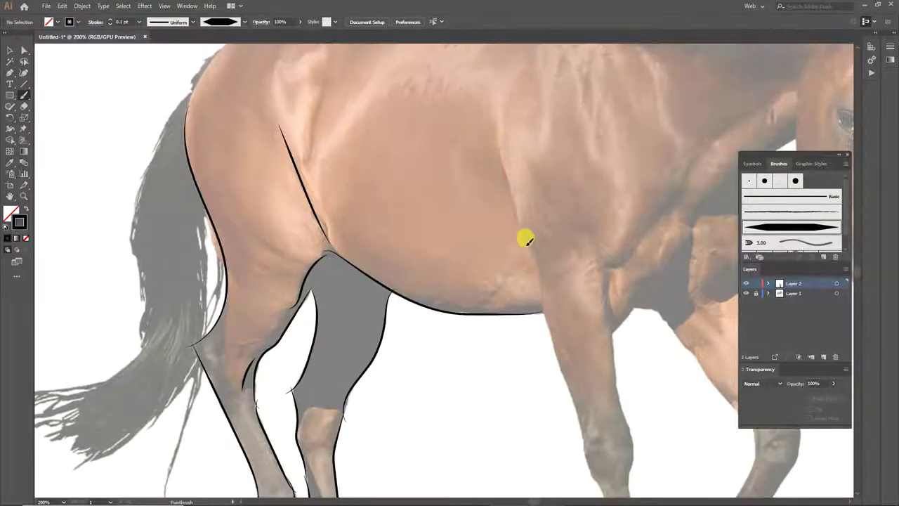
Trace the left edge of the near front leg downward in several strokes.
scroll(485, 243, "down", 2)
scroll(551, 240, "up", 3)
scroll(572, 291, "down", 2)
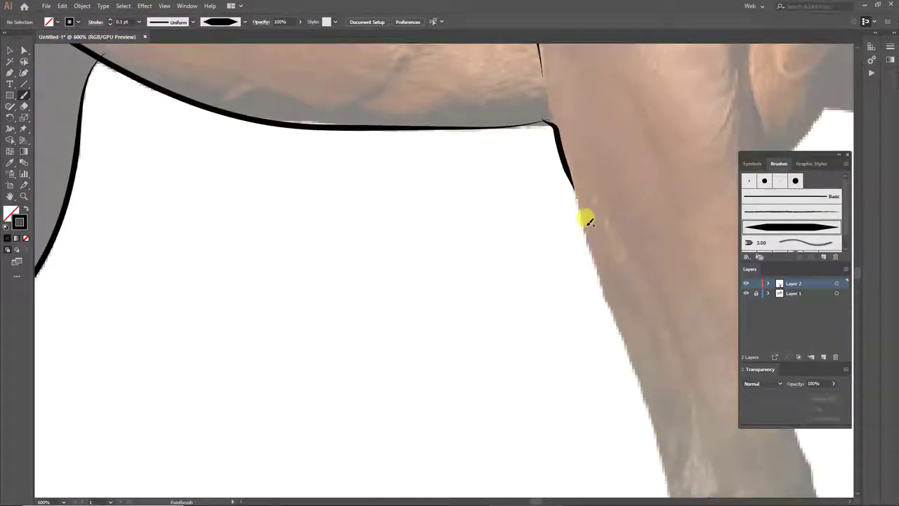
scroll(586, 217, "down", 1)
scroll(634, 192, "down", 2)
left_click_drag(601, 162, 616, 233)
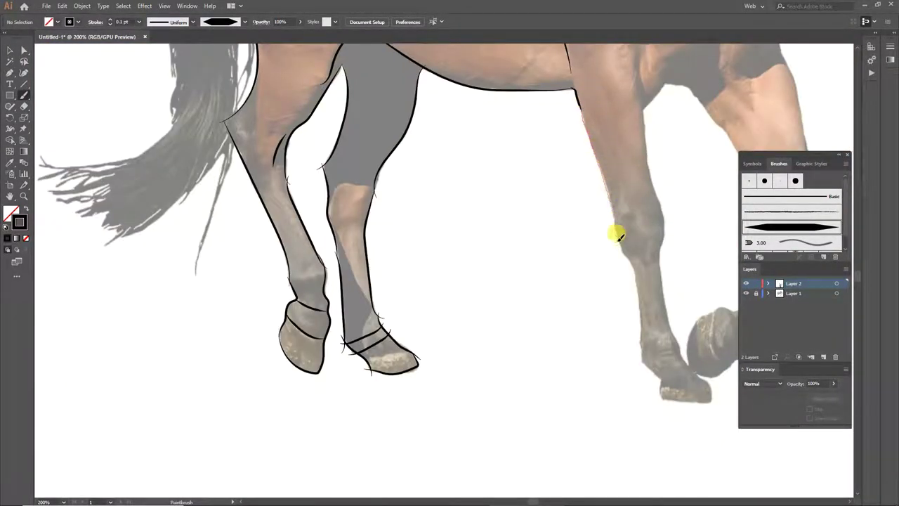
scroll(616, 170, "down", 2)
left_click_drag(615, 171, 634, 217)
scroll(634, 152, "down", 2)
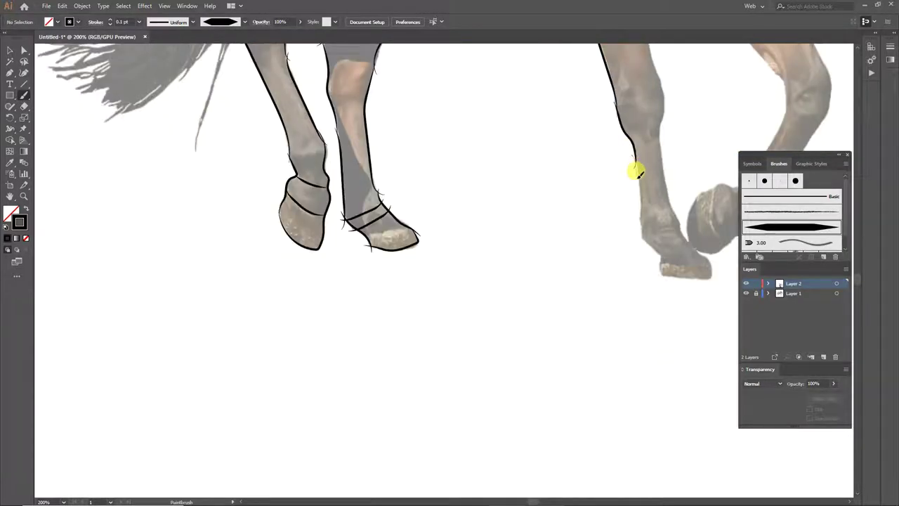
left_click_drag(634, 241, 636, 244)
scroll(688, 134, "down", 2)
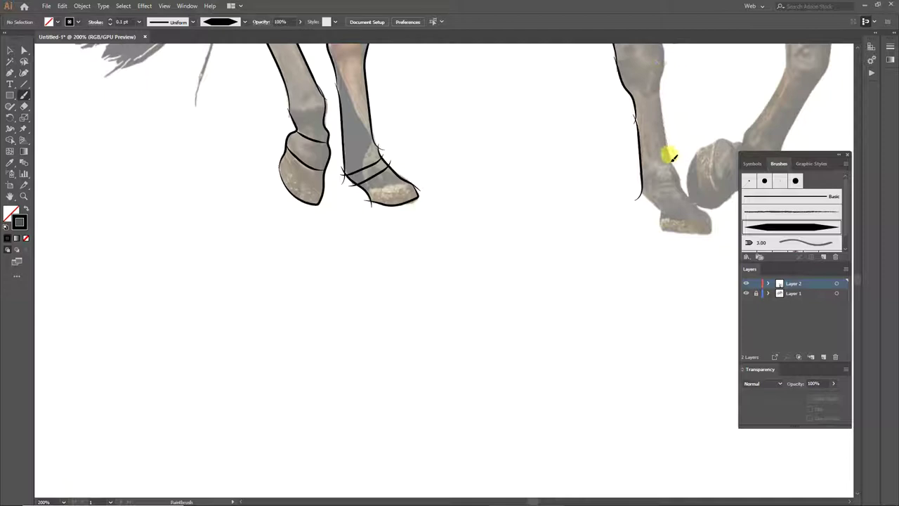
Trace the front leg's right edge, the hoof bottom, and two bands above the hoof.
left_click_drag(666, 78, 682, 182)
scroll(667, 140, "down", 2)
left_click_drag(664, 138, 709, 143)
scroll(710, 133, "up", 2)
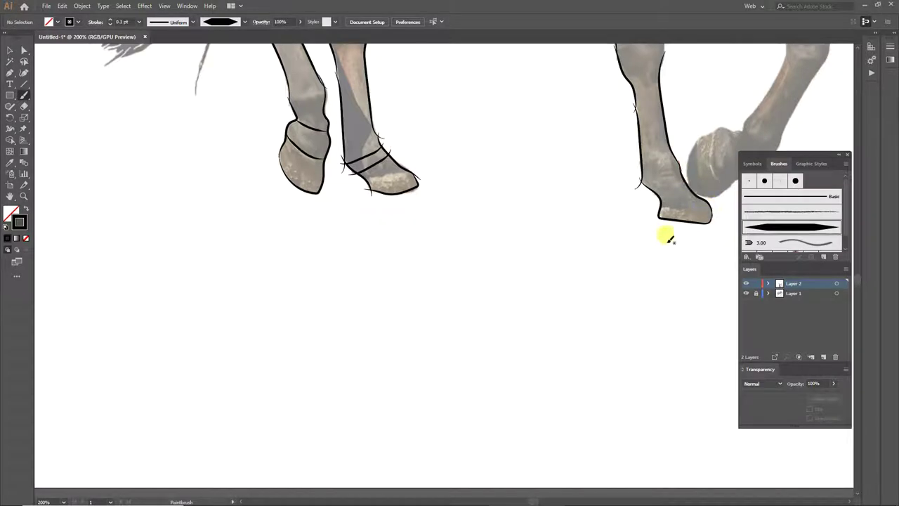
scroll(653, 231, "up", 2)
left_click_drag(646, 251, 685, 243)
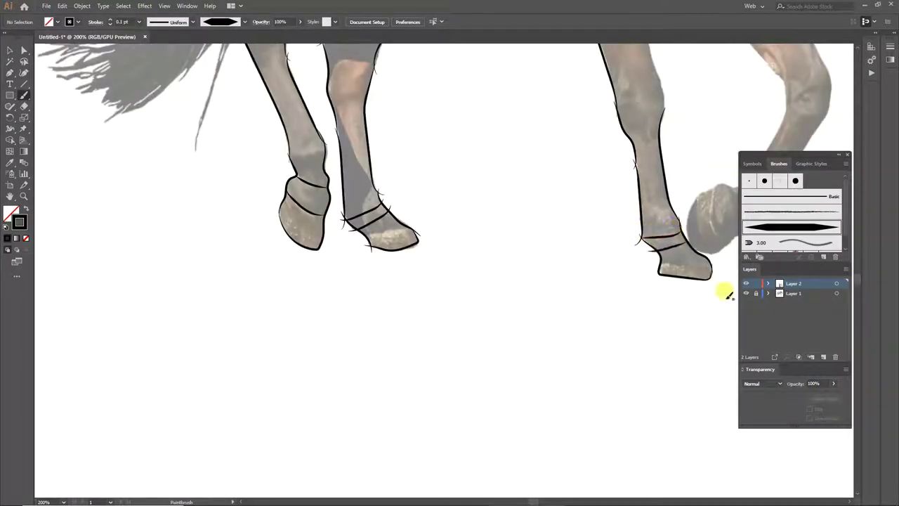
scroll(534, 400, "right", 5)
scroll(562, 372, "up", 3)
scroll(527, 267, "up", 3)
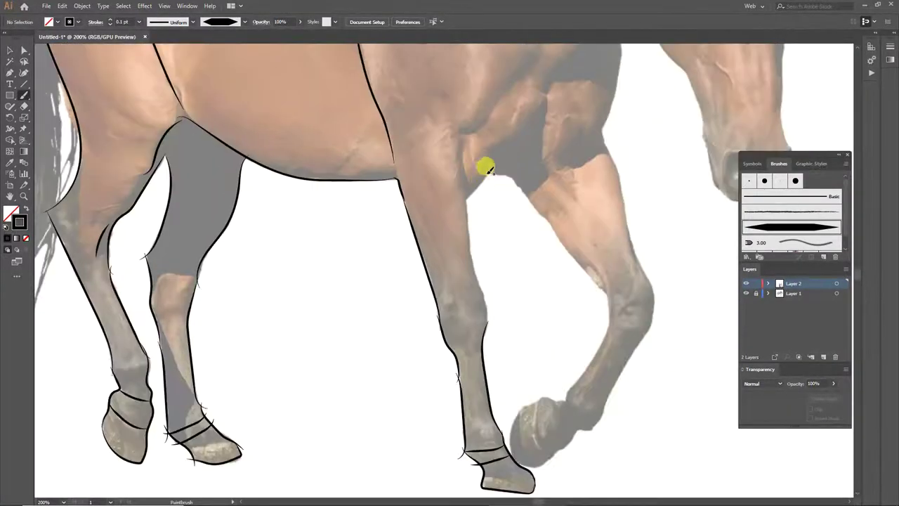
Add contour lines at the front of the body and around the elbow.
left_click_drag(523, 70, 459, 187)
left_click_drag(523, 123, 486, 165)
left_click_drag(542, 104, 531, 191)
scroll(510, 209, "down", 2)
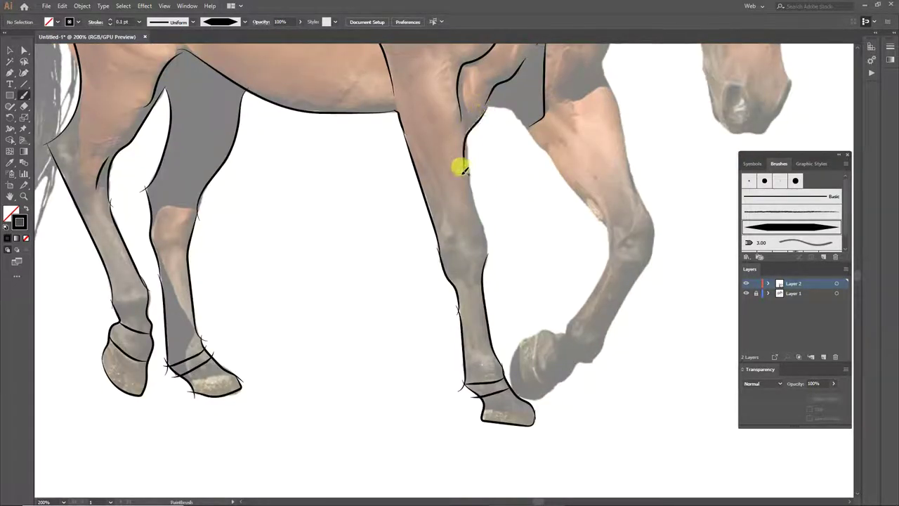
scroll(480, 210, "down", 2)
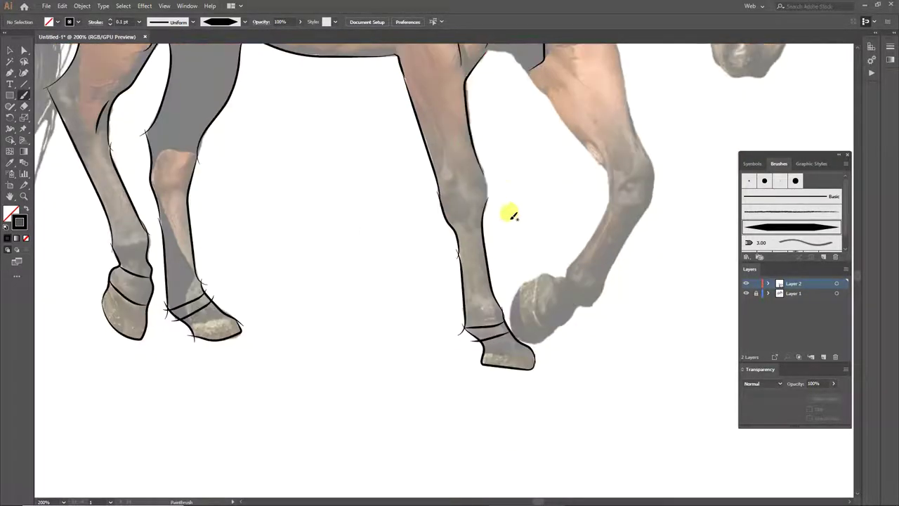
scroll(482, 119, "down", 1)
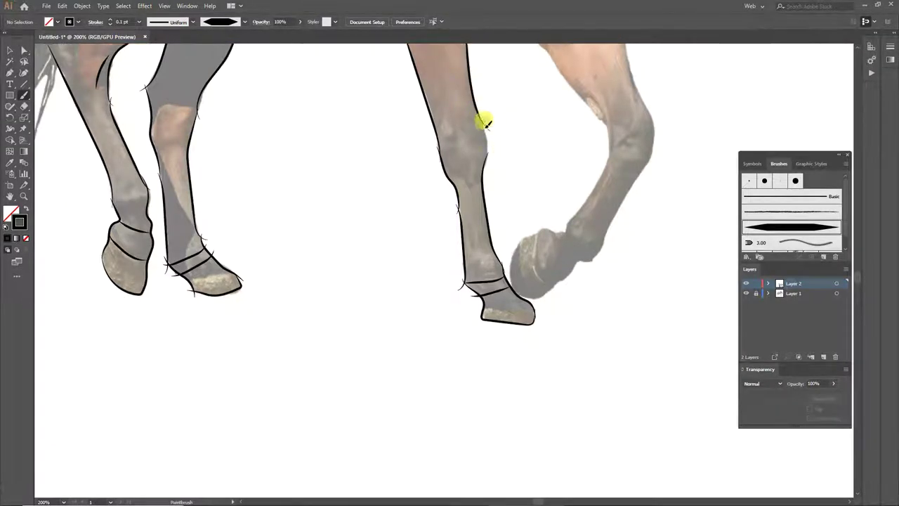
scroll(491, 154, "up", 5)
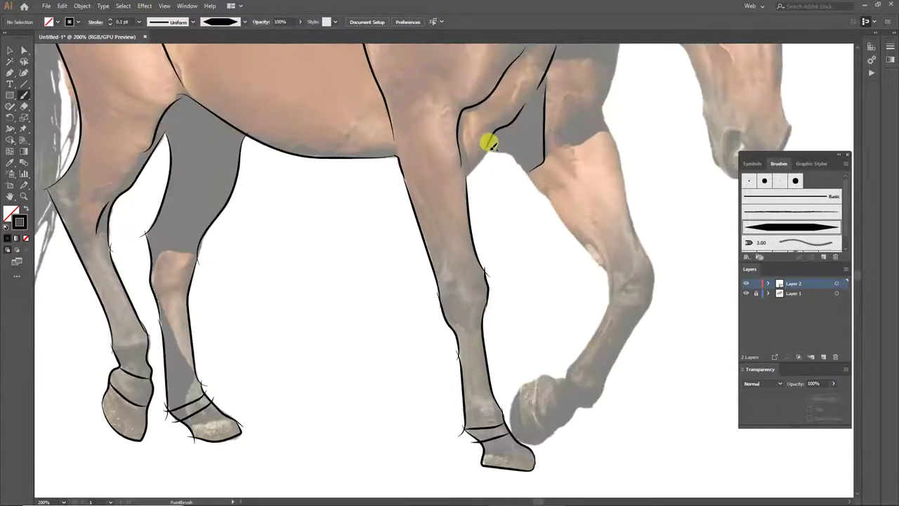
scroll(492, 211, "up", 4)
left_click_drag(505, 226, 483, 223)
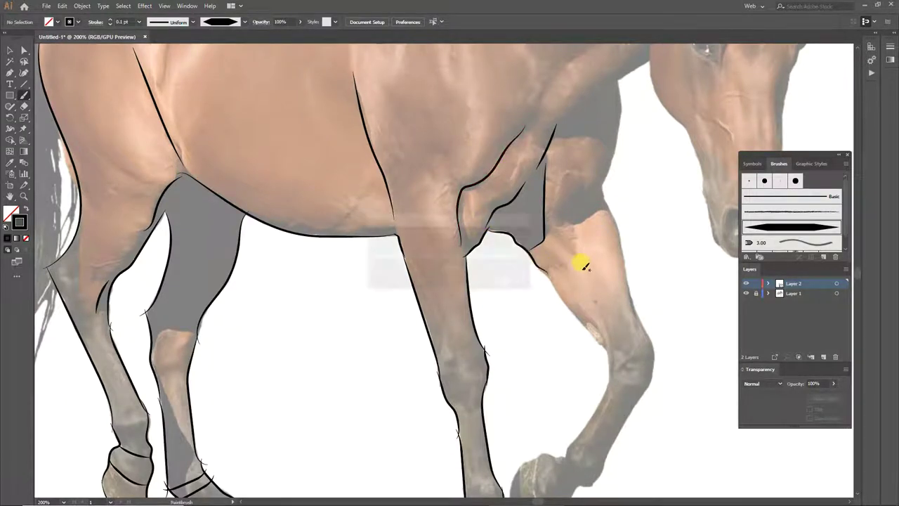
scroll(576, 263, "down", 6)
Trace the raised front leg's upper contour and outline its hoof.
left_click_drag(485, 100, 518, 110)
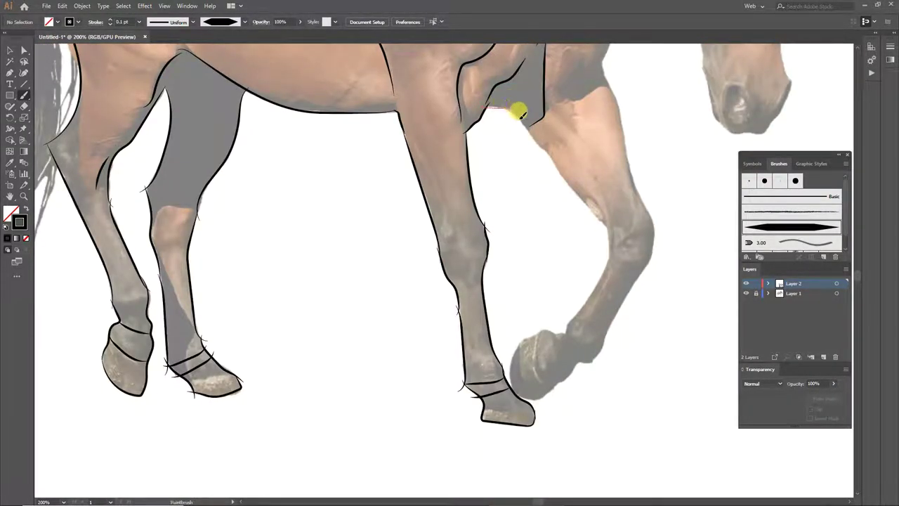
left_click_drag(542, 144, 593, 205)
scroll(605, 169, "down", 4)
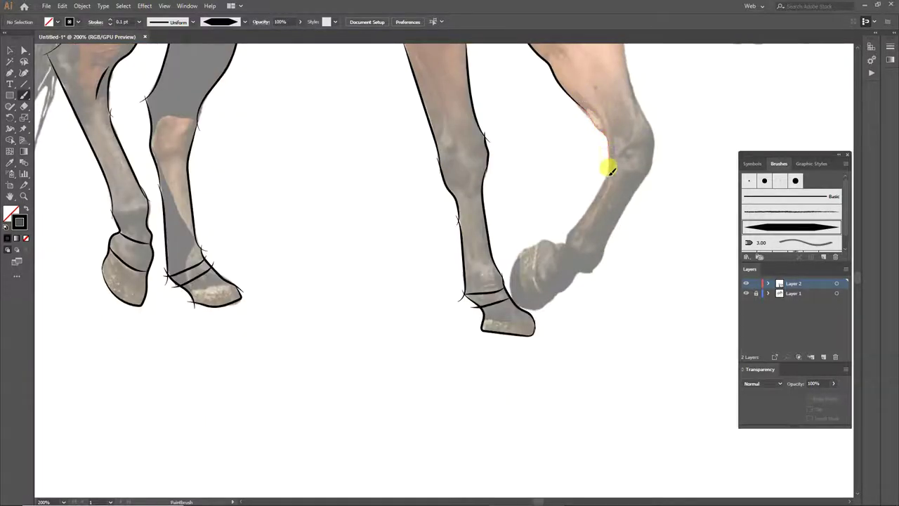
scroll(610, 171, "down", 3)
scroll(584, 134, "down", 3)
left_click_drag(560, 71, 525, 79)
left_click_drag(510, 115, 509, 65)
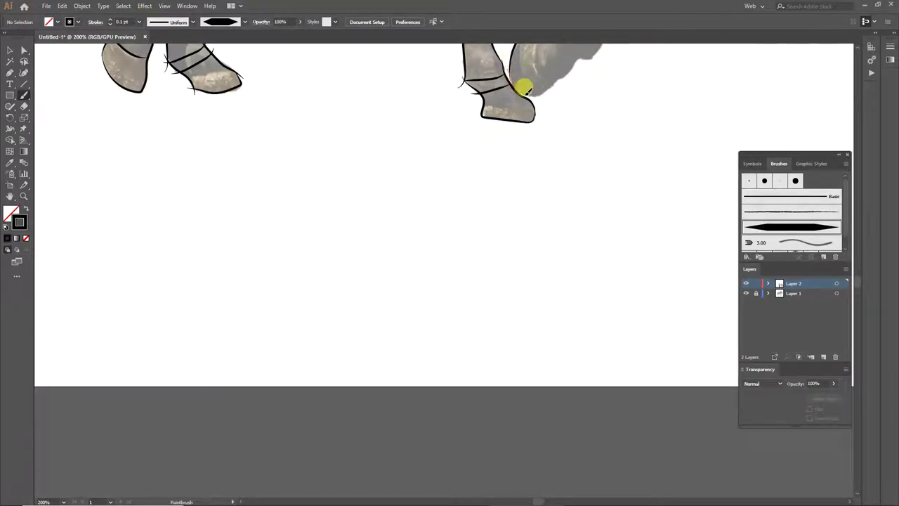
mouse_move(547, 88)
left_mouse_down()
mouse_move(568, 70)
mouse_move(605, 59)
left_mouse_up()
scroll(625, 127, "up", 5)
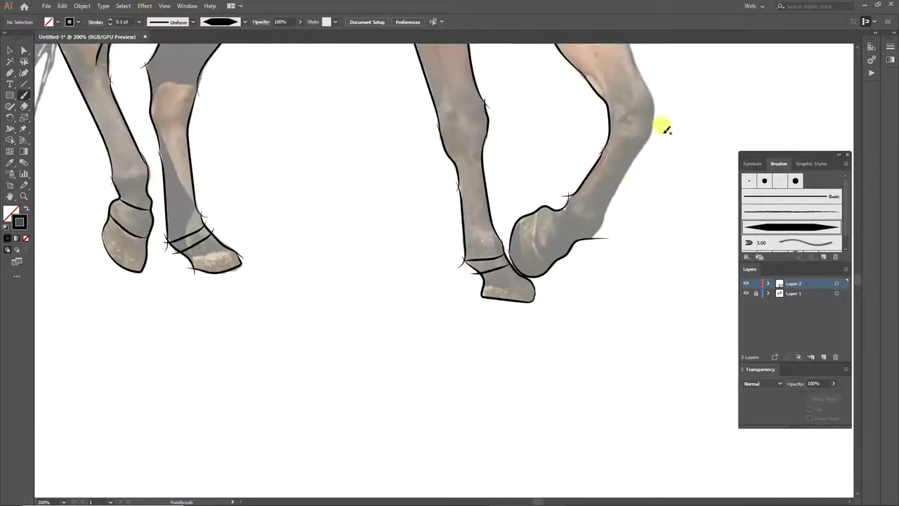
Trace the edge of the hind leg's knee and scroll to review the legs.
left_click_drag(641, 146, 636, 160)
scroll(673, 185, "down", 1)
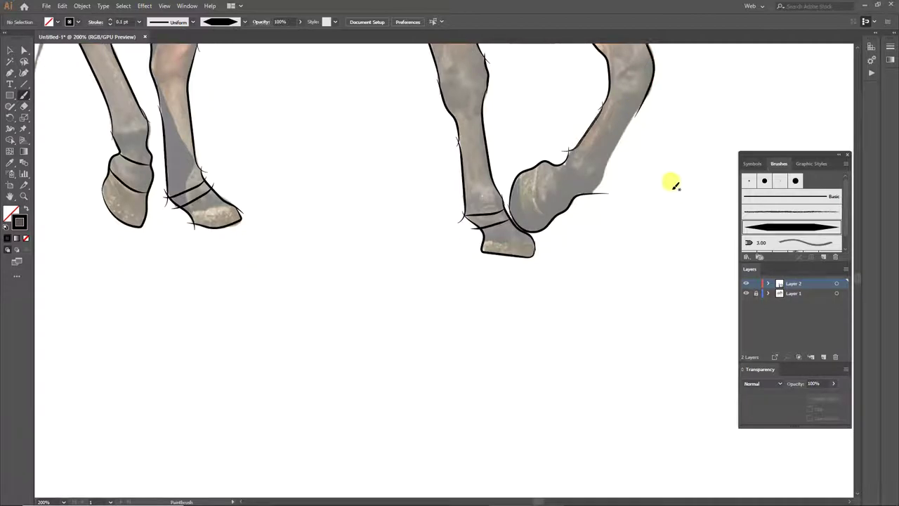
scroll(667, 180, "up", 6)
scroll(653, 161, "down", 1)
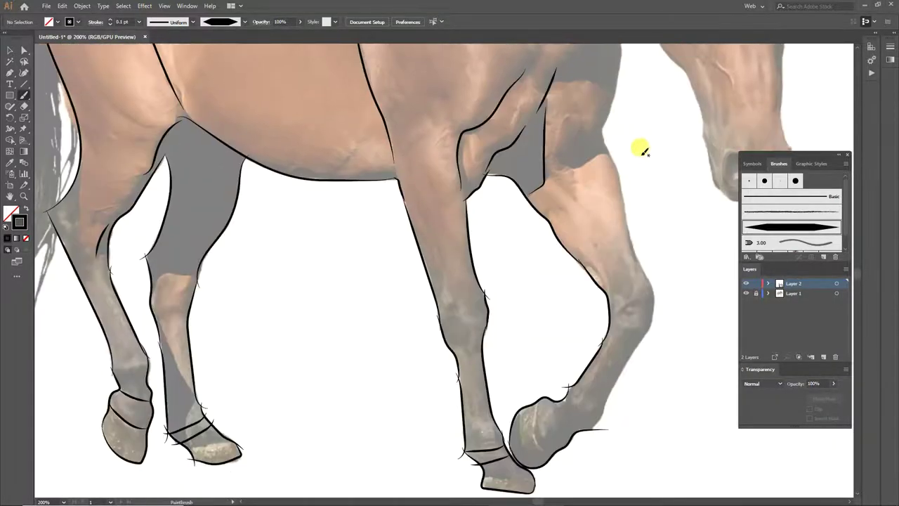
scroll(632, 182, "down", 2)
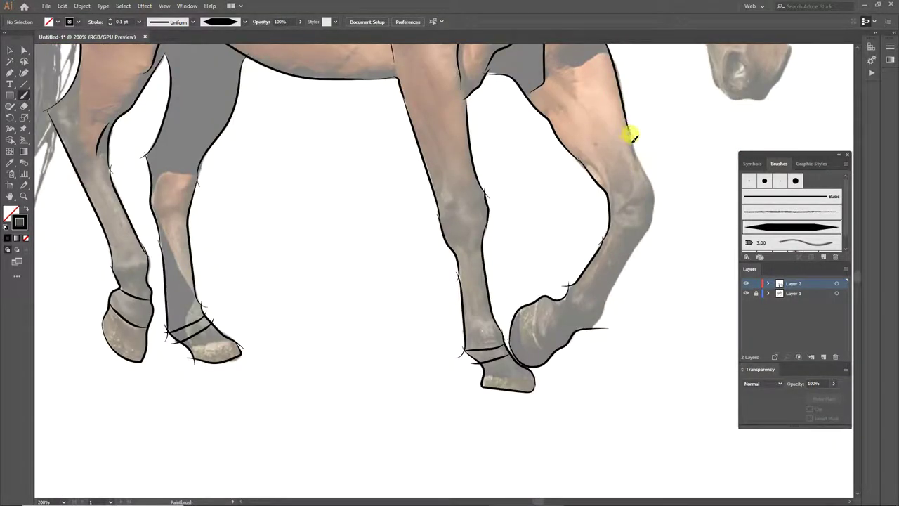
scroll(653, 188, "down", 3)
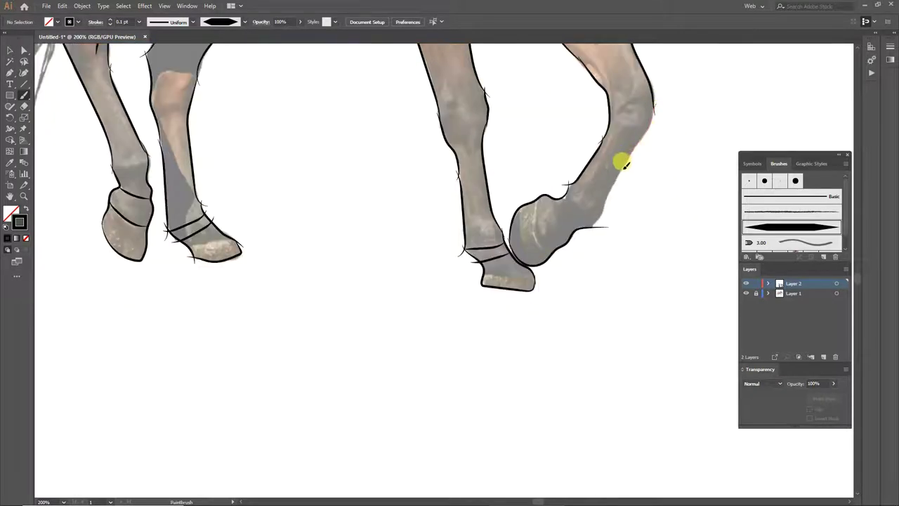
scroll(622, 157, "down", 1)
scroll(662, 147, "up", 3)
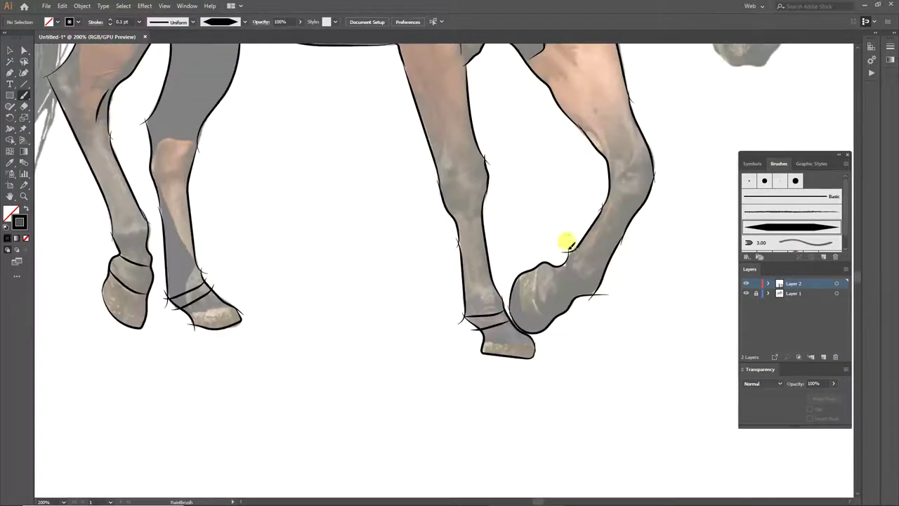
scroll(666, 281, "up", 2)
Paint tapered strokes along the horse's neck and the top of its back toward the rump.
scroll(615, 163, "up", 4)
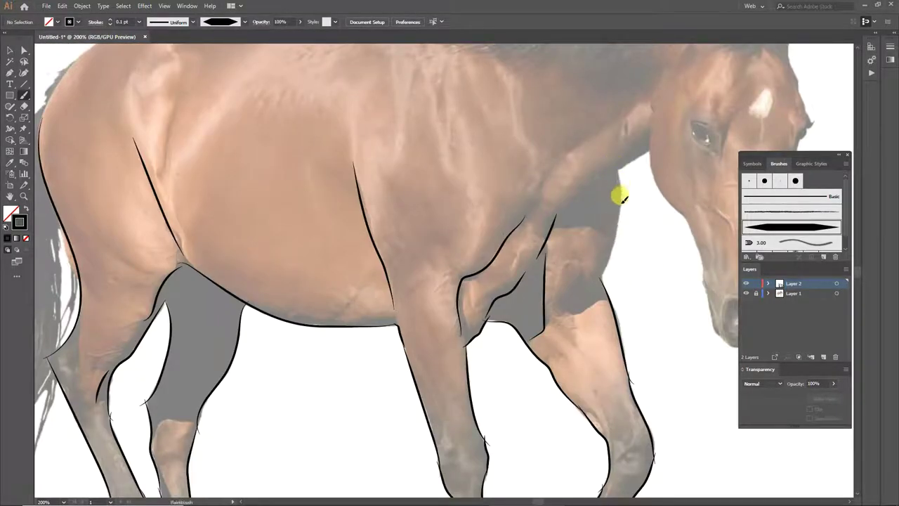
scroll(654, 209, "down", 1)
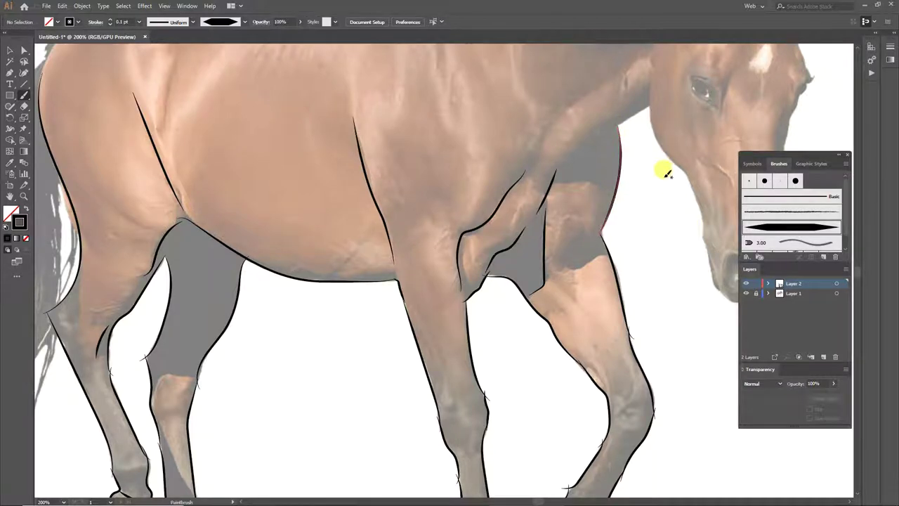
scroll(622, 158, "up", 1)
scroll(624, 134, "up", 1)
scroll(533, 199, "up", 3)
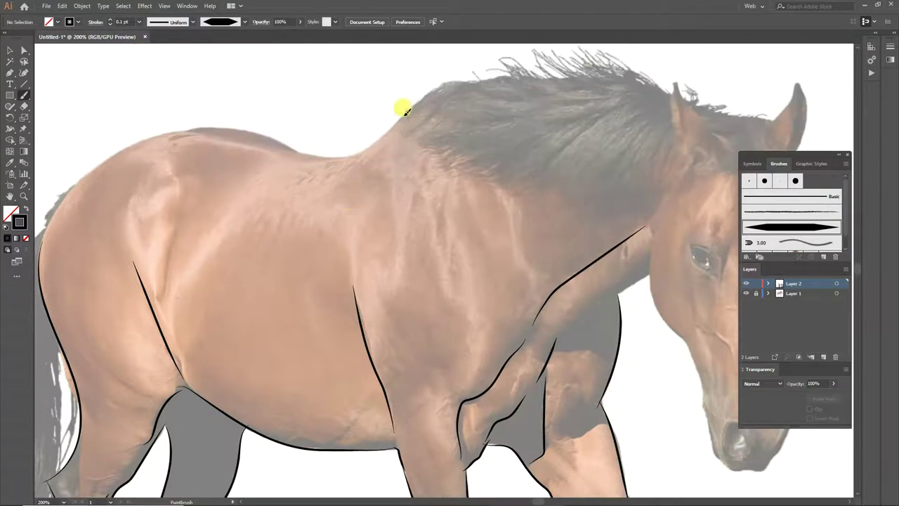
left_click_drag(406, 111, 355, 154)
left_click_drag(340, 151, 261, 131)
scroll(272, 116, "down", 1)
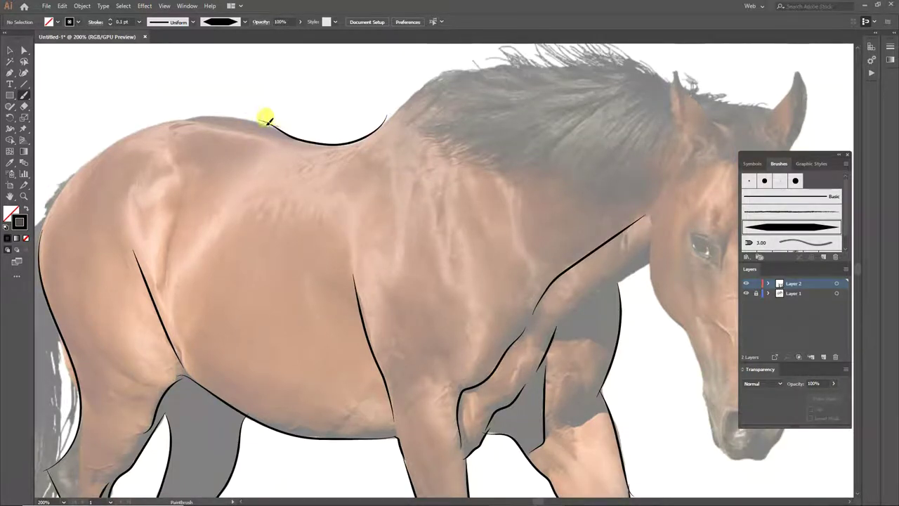
left_click_drag(156, 118, 130, 124)
Replace a poor rump stroke with a redrawn line along the horse's upper back.
scroll(167, 112, "down", 3)
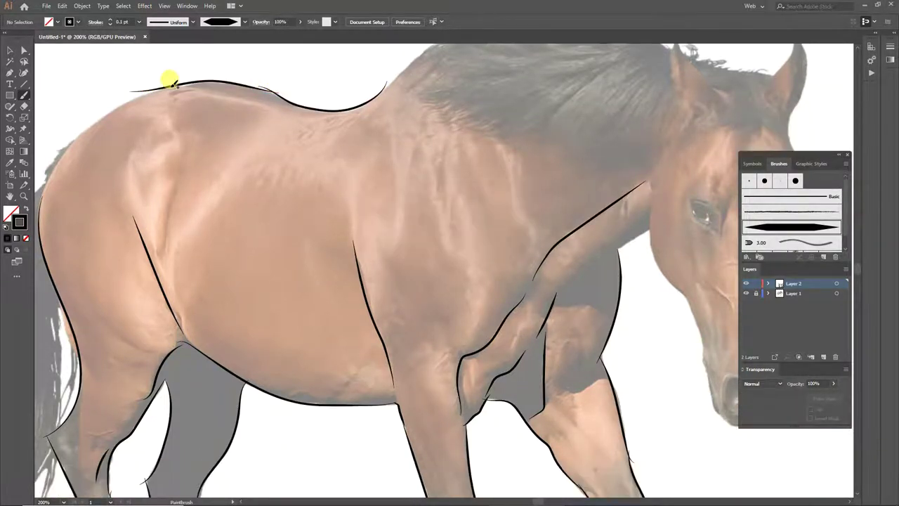
scroll(259, 91, "left", 5)
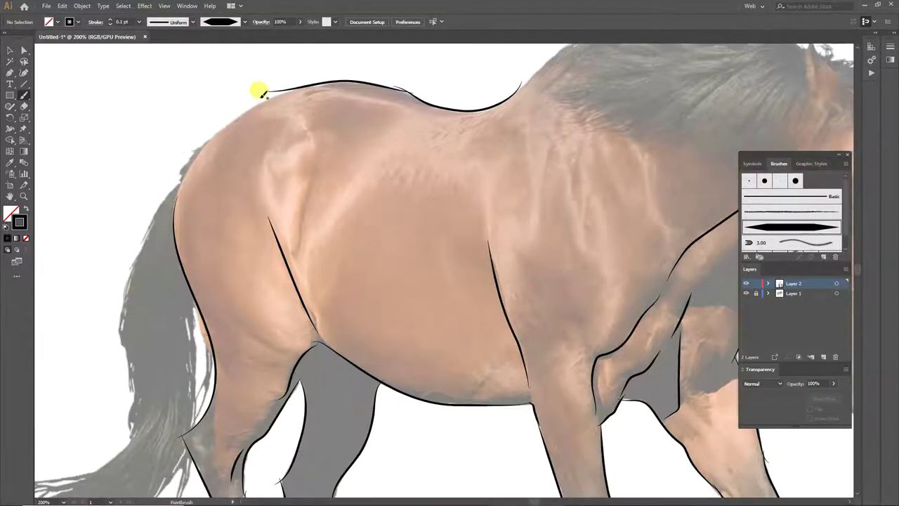
left_click_drag(211, 133, 201, 144)
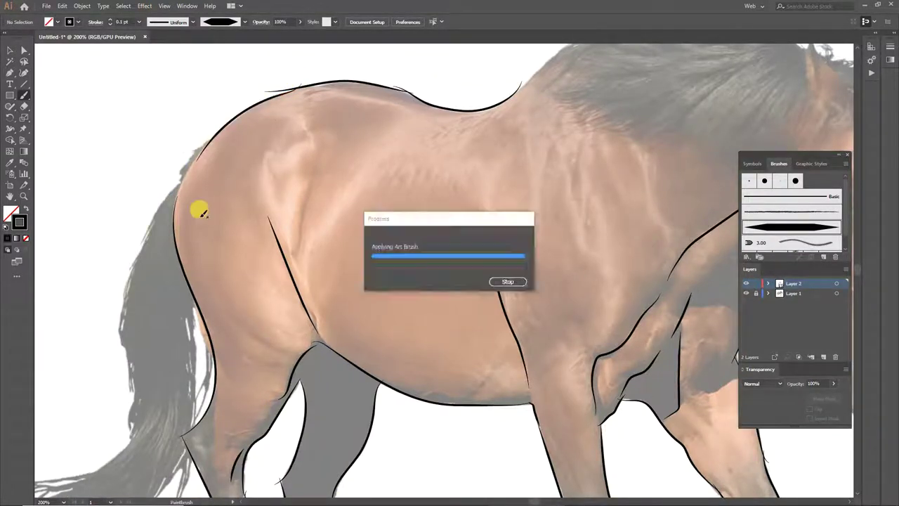
scroll(199, 186, "up", 3)
key("ctrl+z")
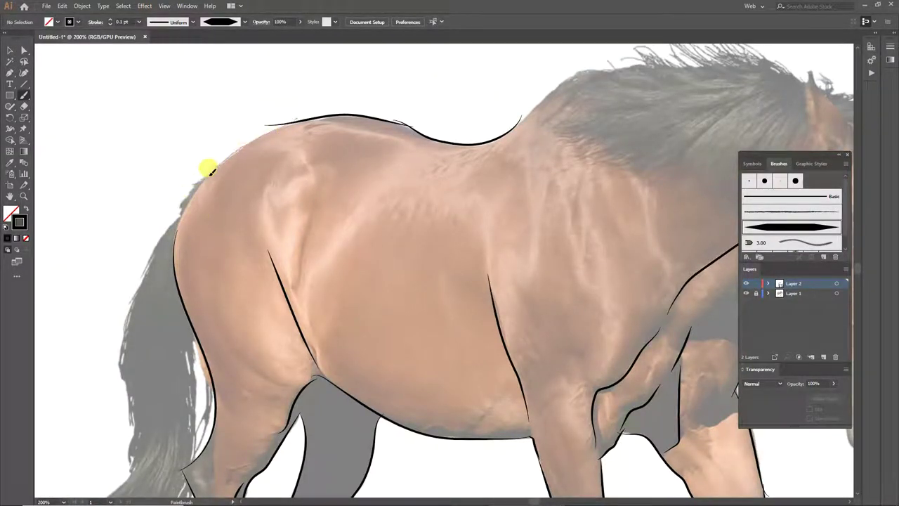
scroll(174, 295, "up", 10)
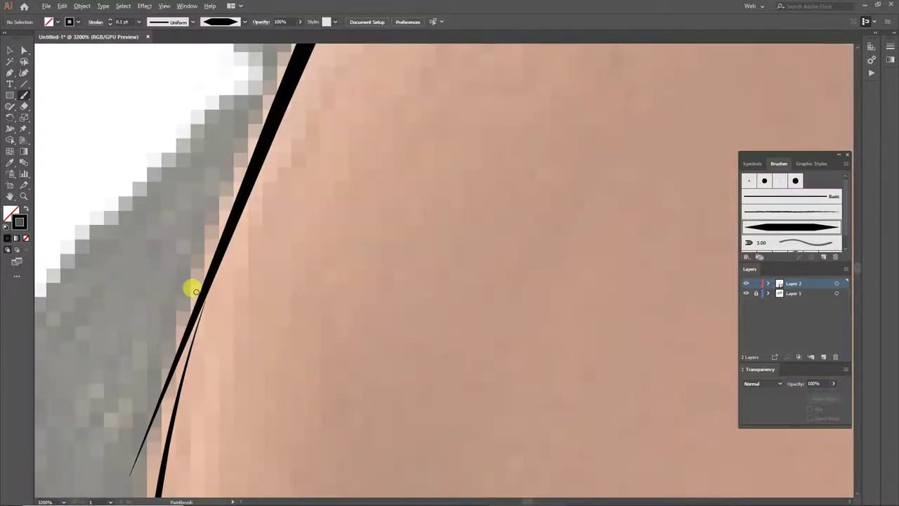
scroll(194, 290, "down", 10)
mouse_move(299, 149)
left_mouse_down()
mouse_move(258, 181)
mouse_move(247, 207)
left_mouse_up()
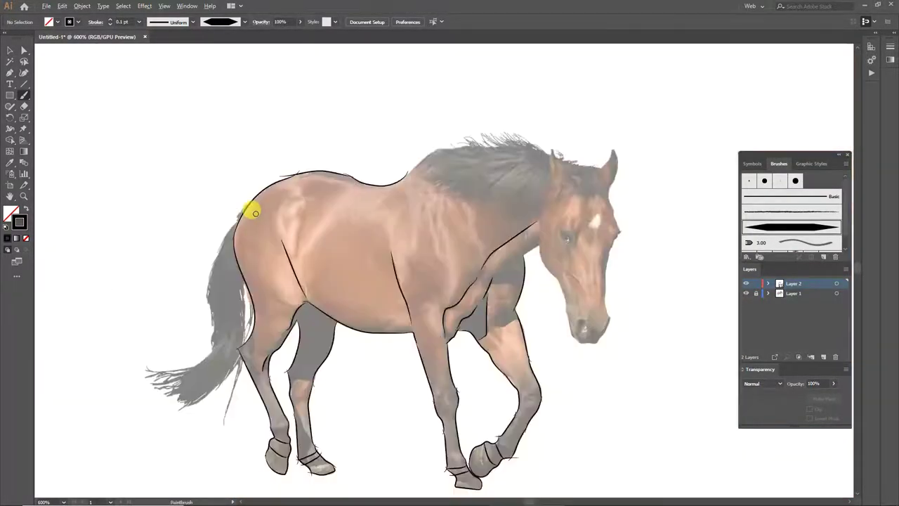
Trace the neck edge below the head and the front of the neck, discarding a stray stroke.
scroll(253, 206, "up", 5)
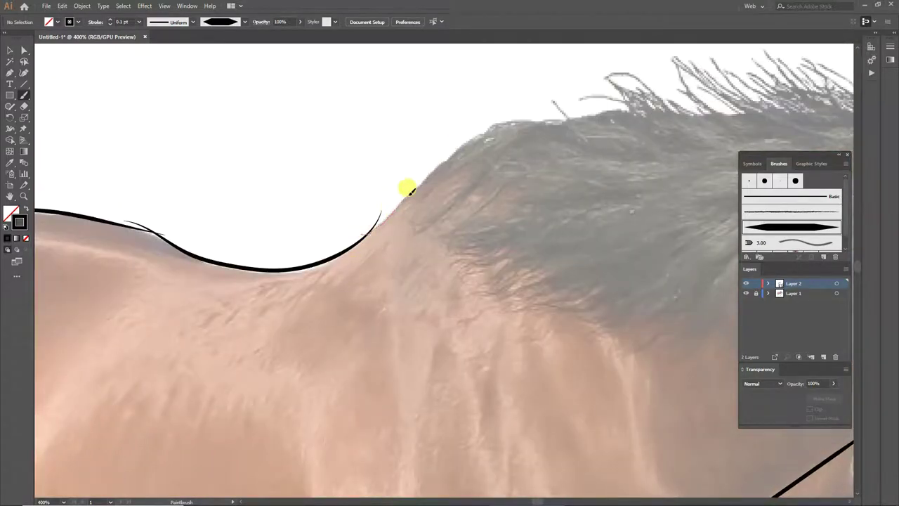
scroll(510, 213, "down", 2)
scroll(427, 213, "down", 5)
scroll(227, 82, "up", 1)
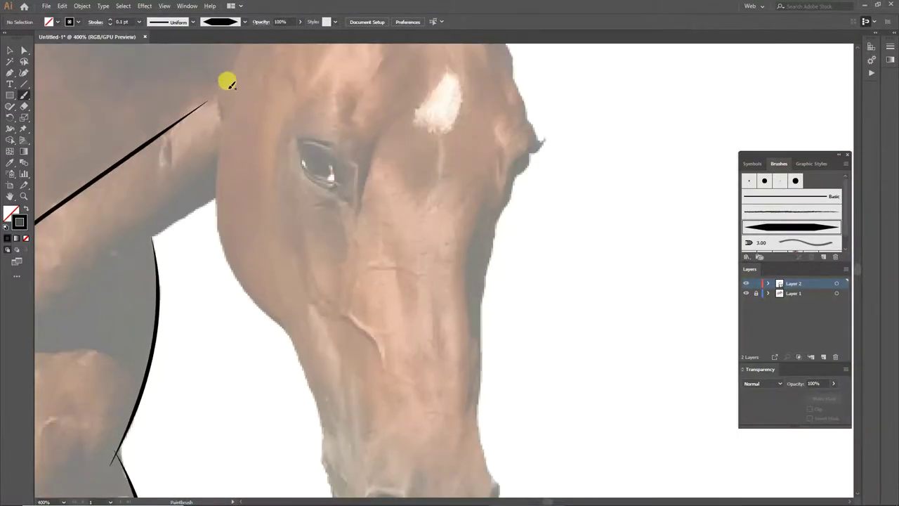
left_click_drag(217, 181, 220, 184)
scroll(234, 215, "down", 2)
key("ctrl+z")
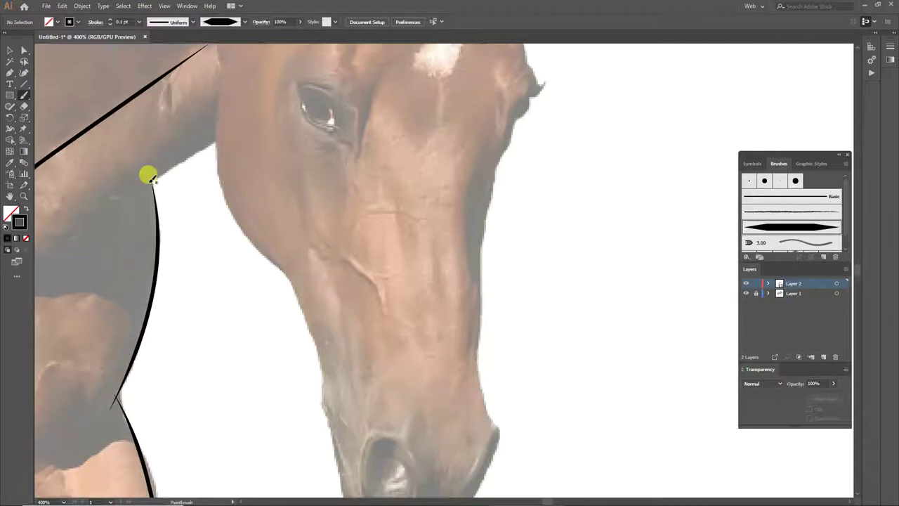
scroll(183, 209, "up", 3)
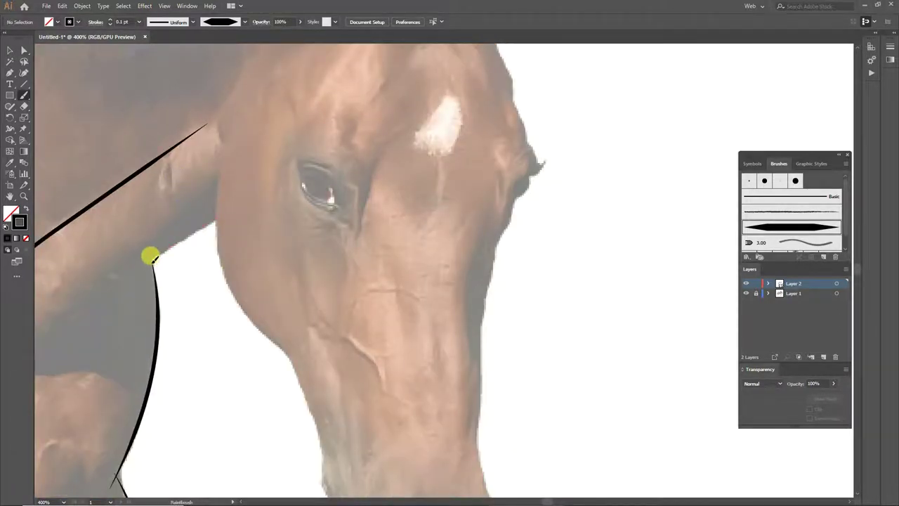
scroll(190, 272, "down", 1)
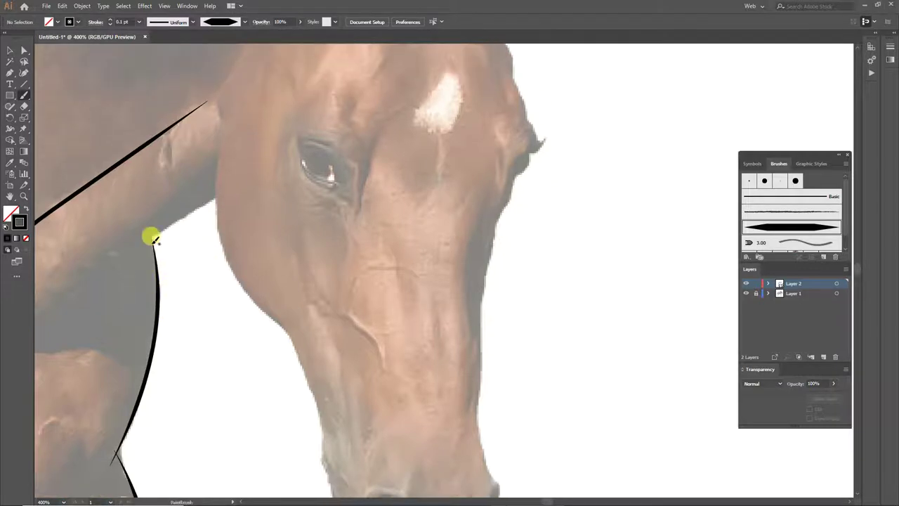
left_click_drag(209, 198, 153, 239)
scroll(247, 275, "up", 1)
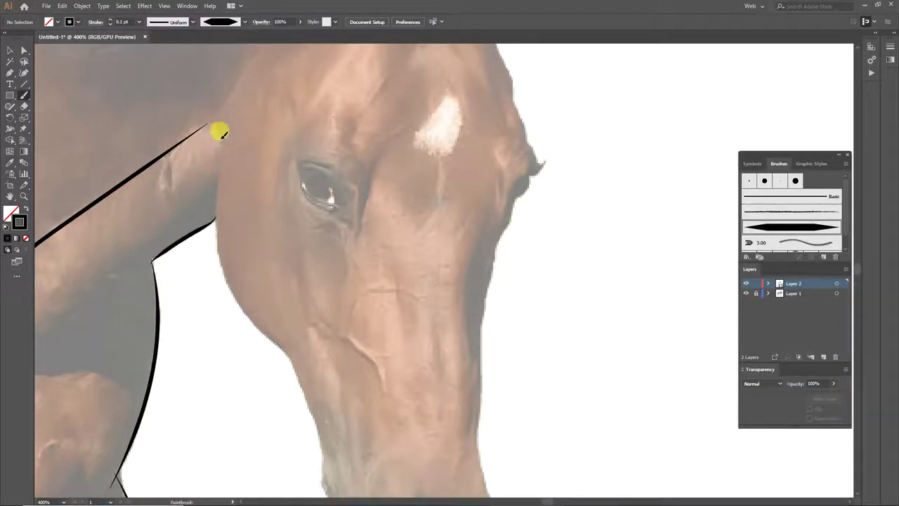
left_click_drag(213, 222, 232, 292)
Outline the horse's throat and along its jaw with tapered strokes.
scroll(251, 189, "down", 5)
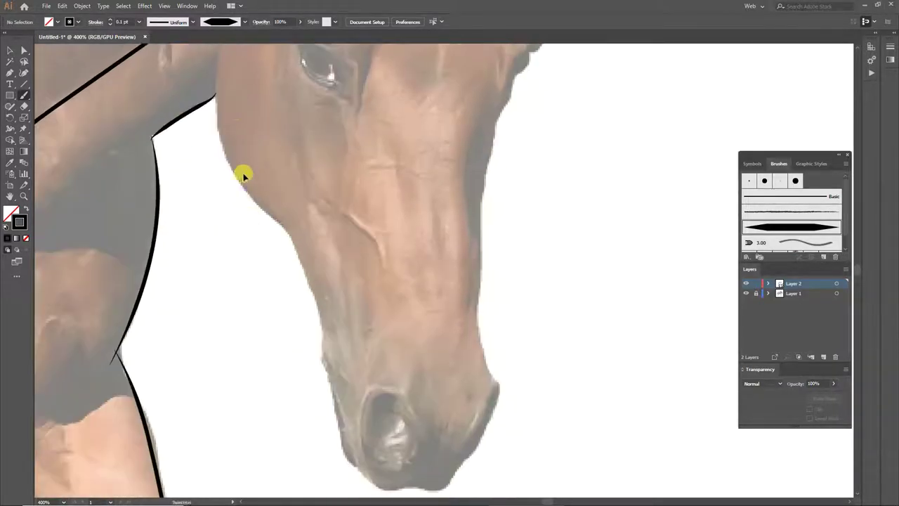
scroll(242, 176, "down", 2)
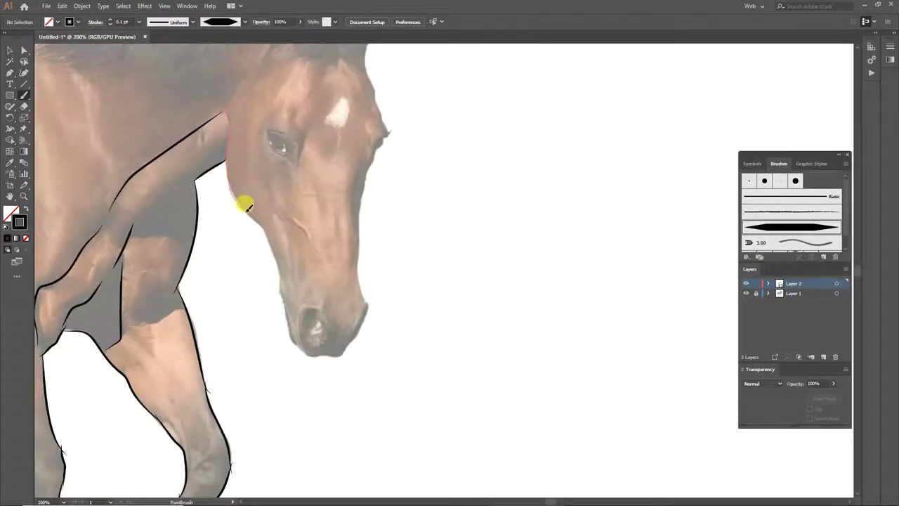
left_click_drag(242, 204, 259, 245)
scroll(232, 216, "down", 2)
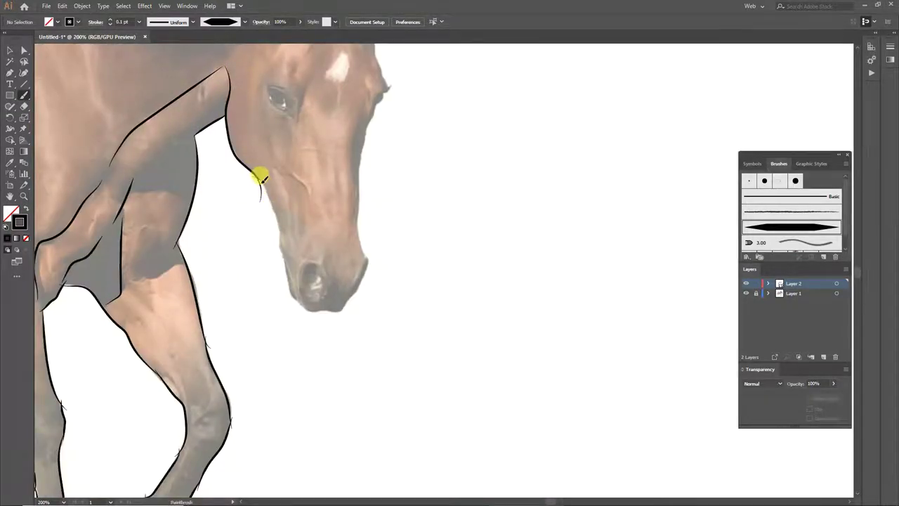
left_click_drag(274, 269, 273, 274)
scroll(279, 91, "down", 7)
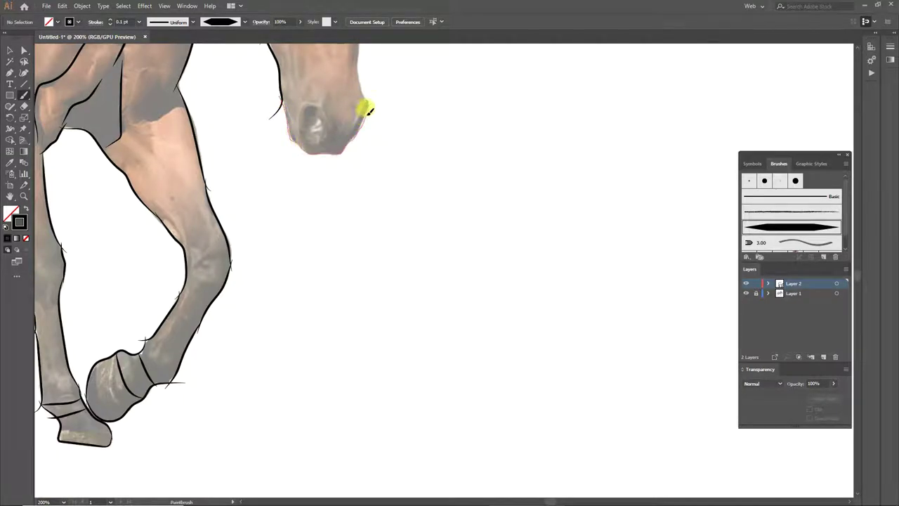
Outline the bottom of the nose, the front of the face and the forehead edge.
left_click_drag(366, 112, 380, 86)
scroll(393, 175, "up", 4)
scroll(393, 182, "up", 3)
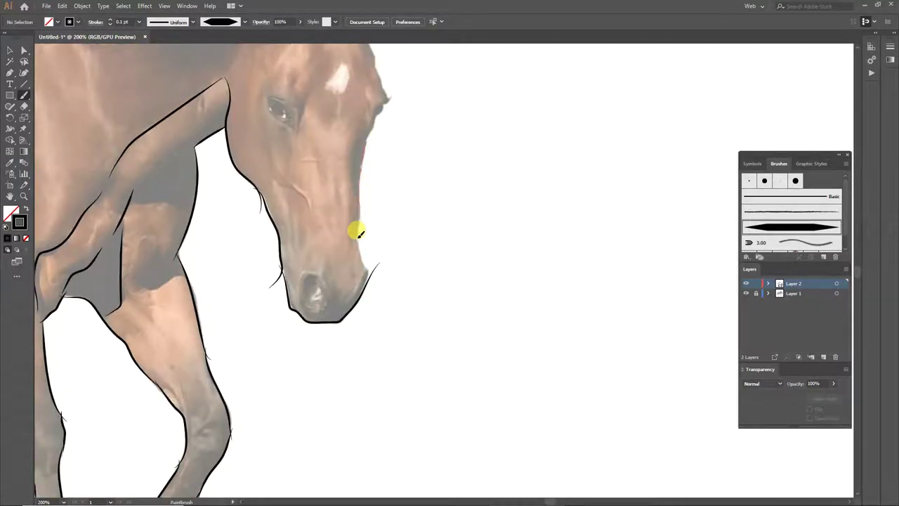
left_click_drag(368, 265, 372, 267)
scroll(362, 256, "up", 5)
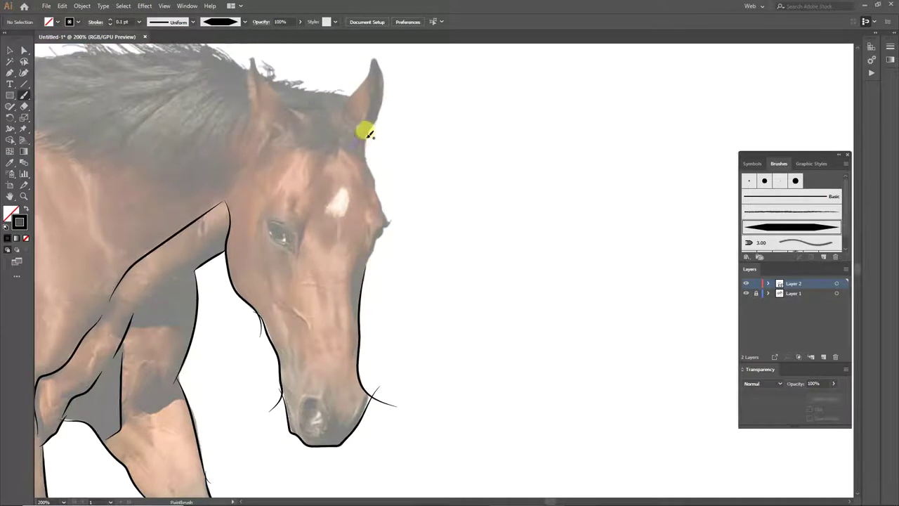
left_click_drag(385, 213, 400, 210)
scroll(405, 177, "down", 4)
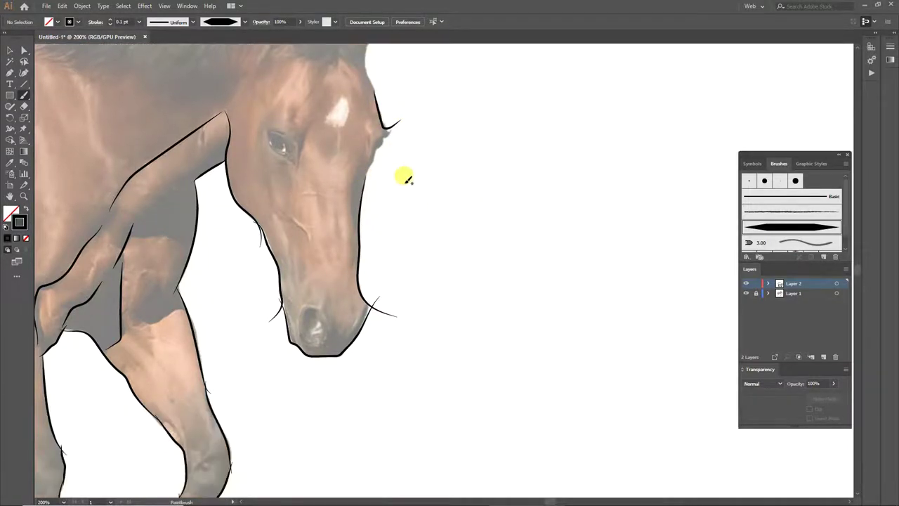
scroll(379, 190, "up", 4)
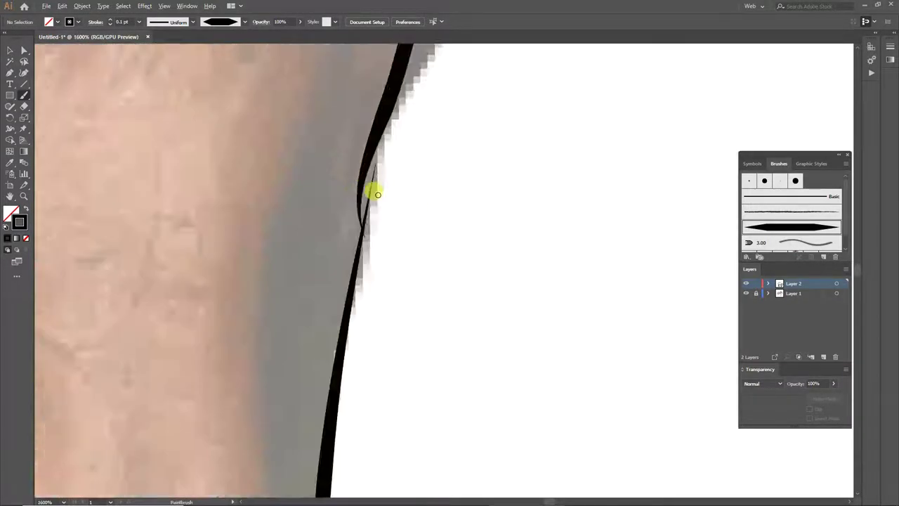
scroll(373, 190, "down", 3)
scroll(396, 137, "down", 1)
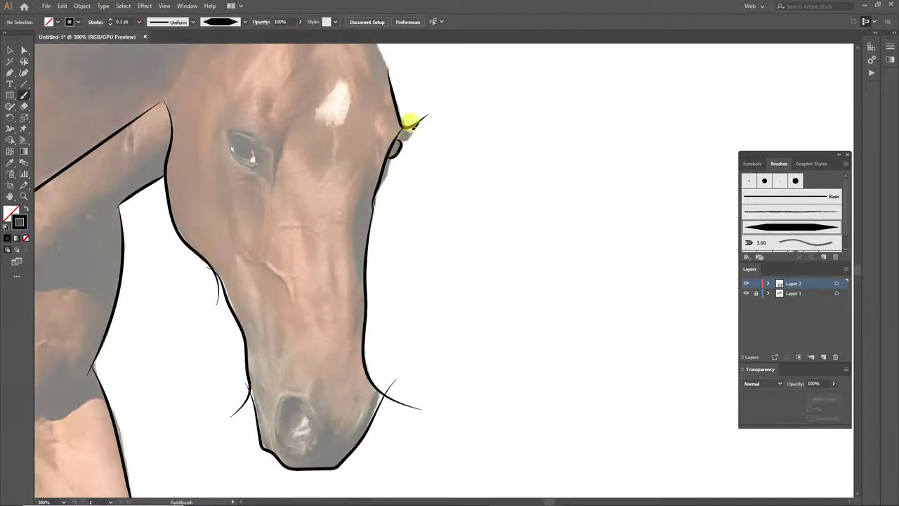
Replace a stray stroke, then paint the nostril's outer ring and an inner ring.
scroll(404, 137, "down", 7)
scroll(401, 150, "down", 3)
mouse_move(281, 120)
left_mouse_down()
mouse_move(318, 140)
mouse_move(280, 120)
left_mouse_up()
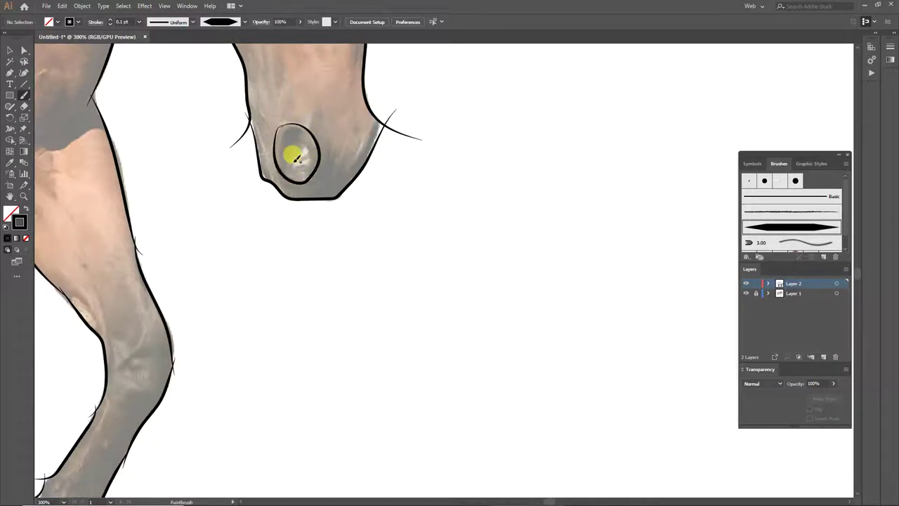
scroll(295, 152, "up", 5)
scroll(291, 128, "down", 1)
key("ctrl+z")
scroll(295, 128, "down", 1)
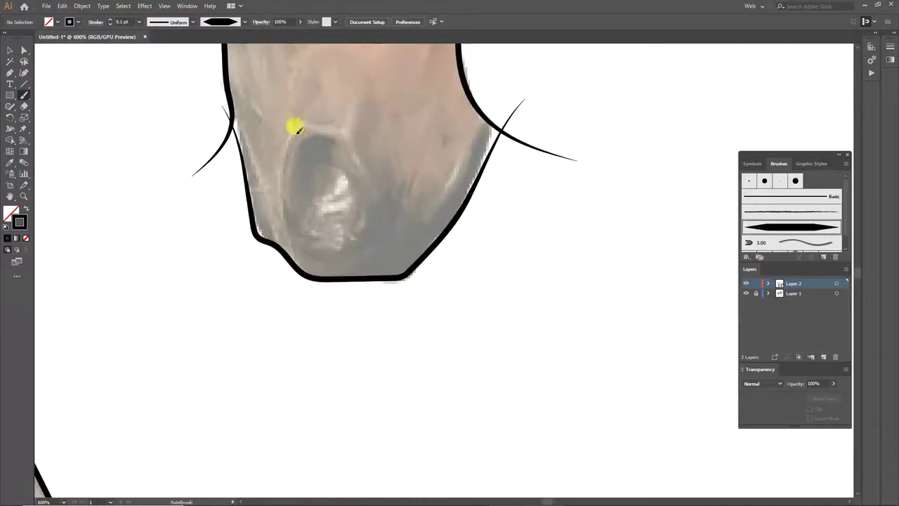
left_click_drag(363, 155, 301, 121)
scroll(309, 148, "down", 2)
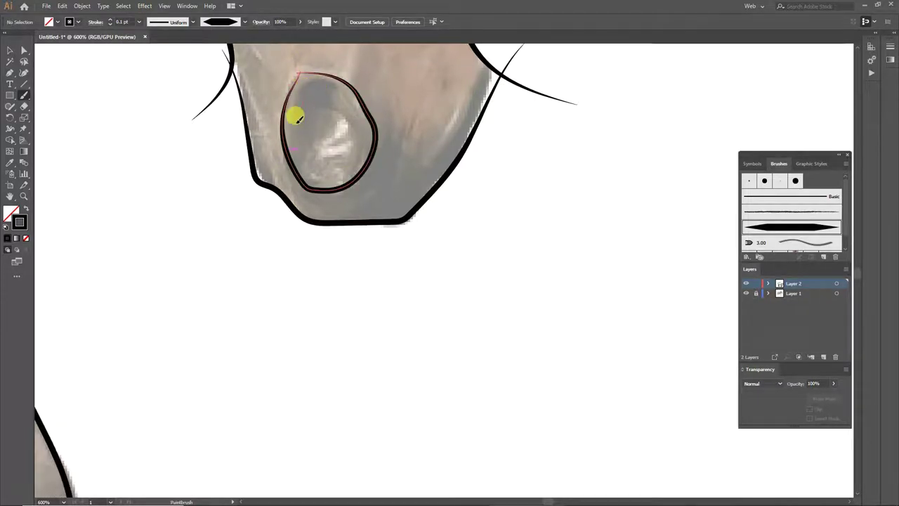
left_click_drag(328, 89, 305, 93)
Outline the narrow second nostril and draw a tapered line above the eye.
scroll(433, 60, "right", 2)
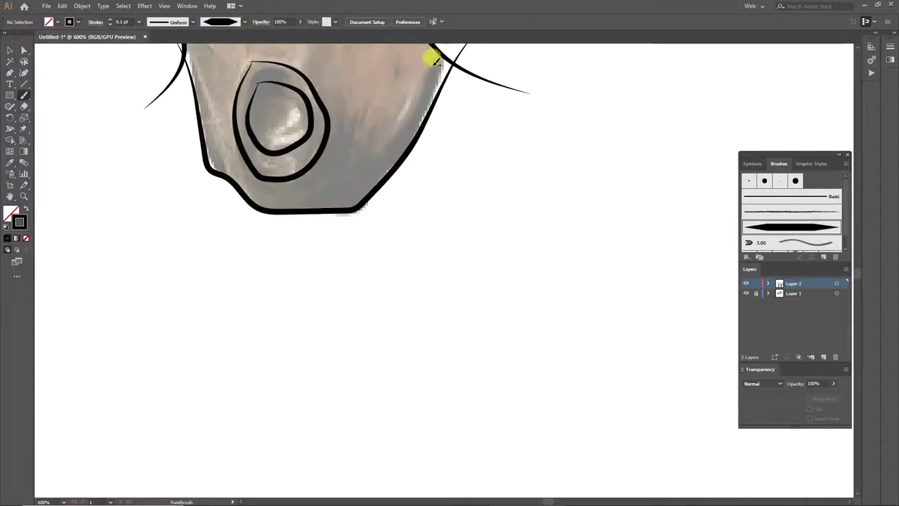
mouse_move(409, 131)
left_mouse_down()
mouse_move(438, 72)
mouse_move(418, 89)
left_mouse_up()
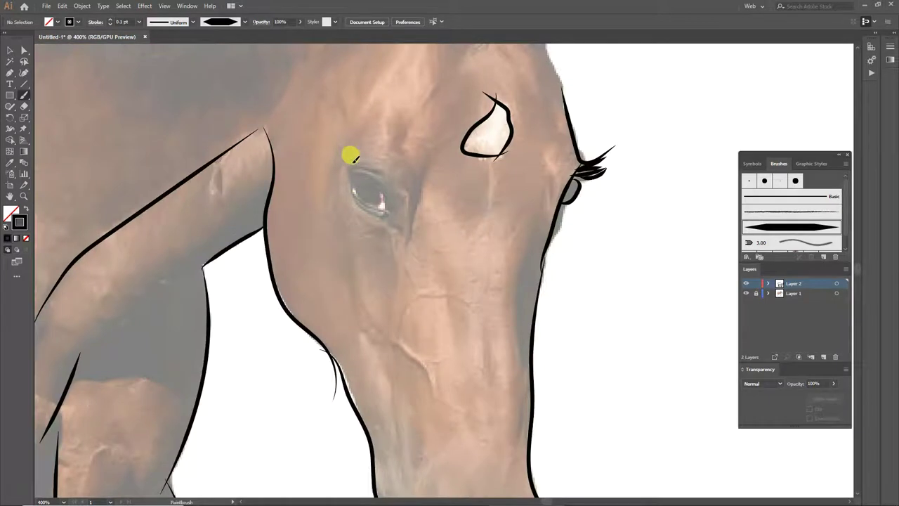
mouse_move(399, 174)
left_mouse_down()
mouse_move(356, 167)
mouse_move(392, 215)
left_mouse_up()
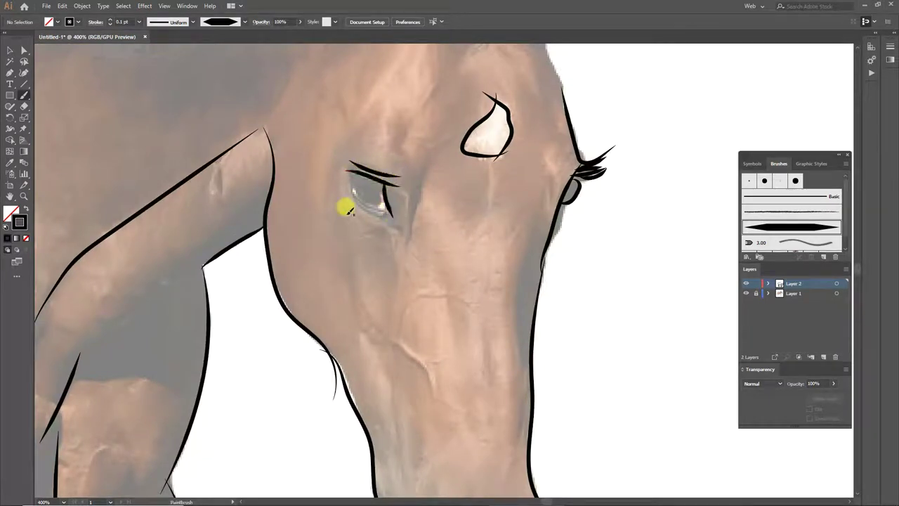
Outline the eye's left side and bottom and add three vertical lines down the muzzle.
mouse_move(348, 169)
left_mouse_down()
mouse_move(351, 201)
mouse_move(397, 217)
left_mouse_up()
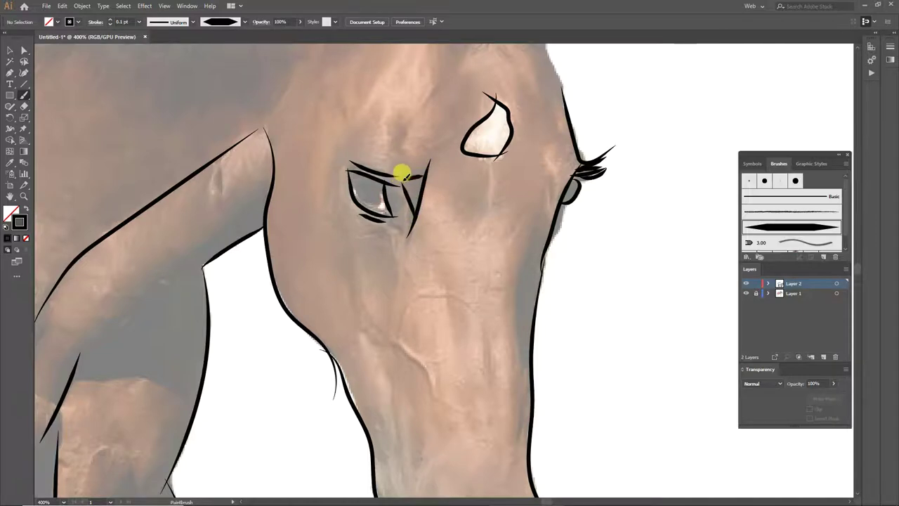
scroll(511, 275, "down", 4)
left_click_drag(488, 133, 492, 298)
left_click_drag(443, 133, 449, 288)
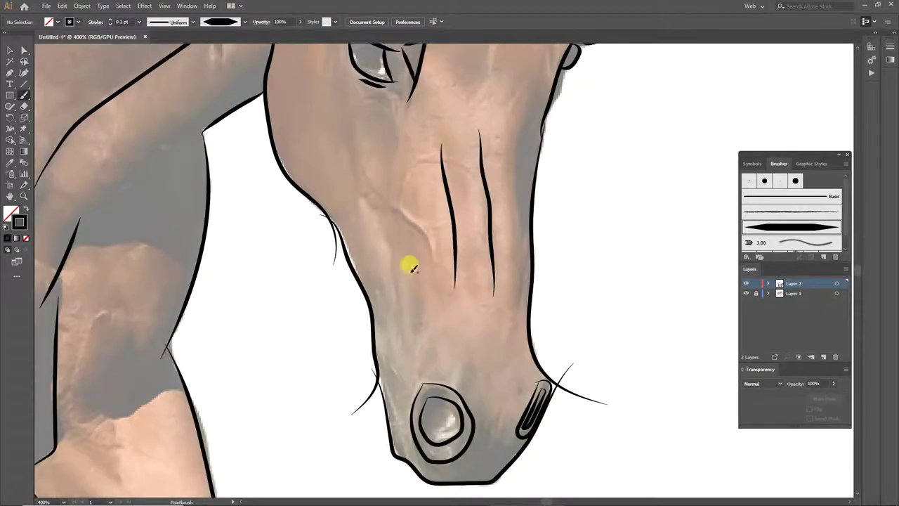
left_click_drag(389, 202, 383, 256)
scroll(526, 247, "up", 4)
Add a stroke beside the eyelashes and outline the right ear's outer edge.
left_click_drag(548, 171, 545, 242)
scroll(565, 288, "up", 3)
scroll(565, 287, "up", 4)
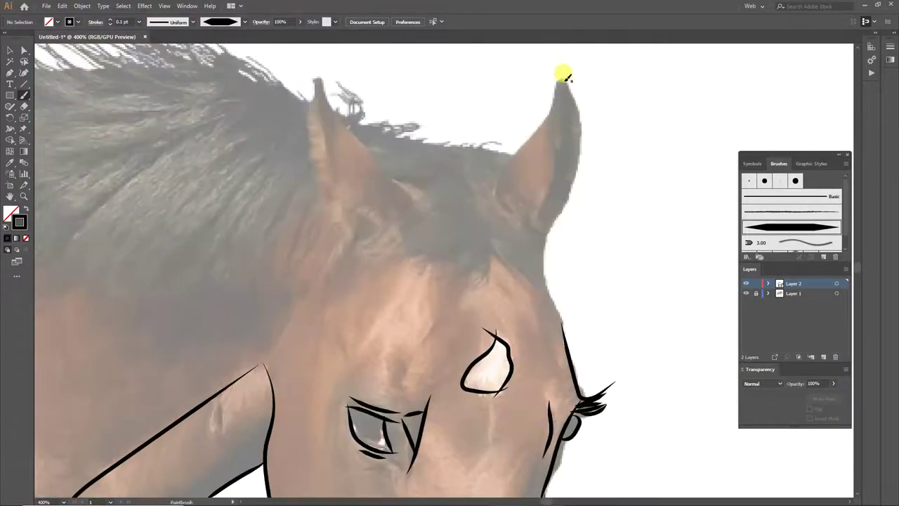
left_click_drag(564, 197, 545, 243)
scroll(557, 221, "down", 1)
scroll(551, 183, "down", 2)
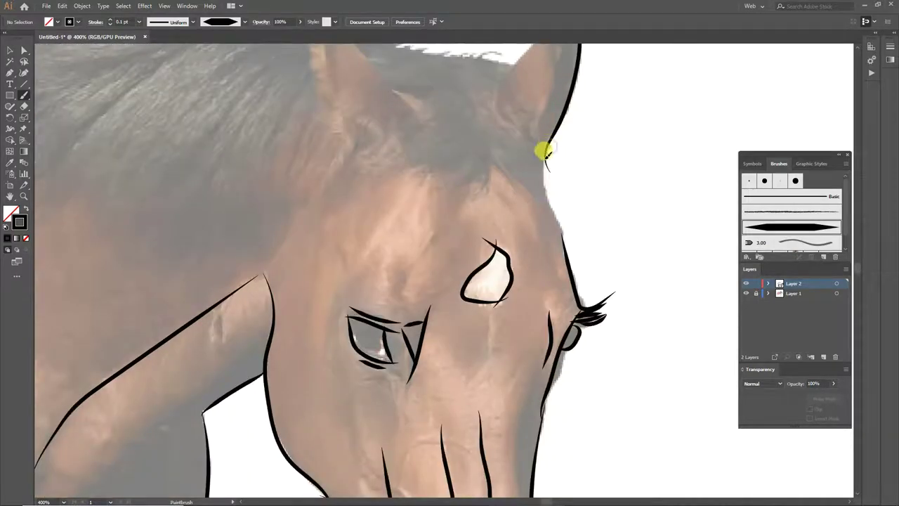
scroll(576, 197, "up", 4)
scroll(525, 124, "down", 1)
Outline the left ear's edges and inner line, redrawing its right edge, plus a stroke at its base.
mouse_move(481, 172)
left_mouse_down()
mouse_move(559, 68)
mouse_move(516, 203)
left_mouse_up()
scroll(449, 202, "up", 1)
scroll(393, 198, "up", 1)
scroll(478, 269, "down", 1)
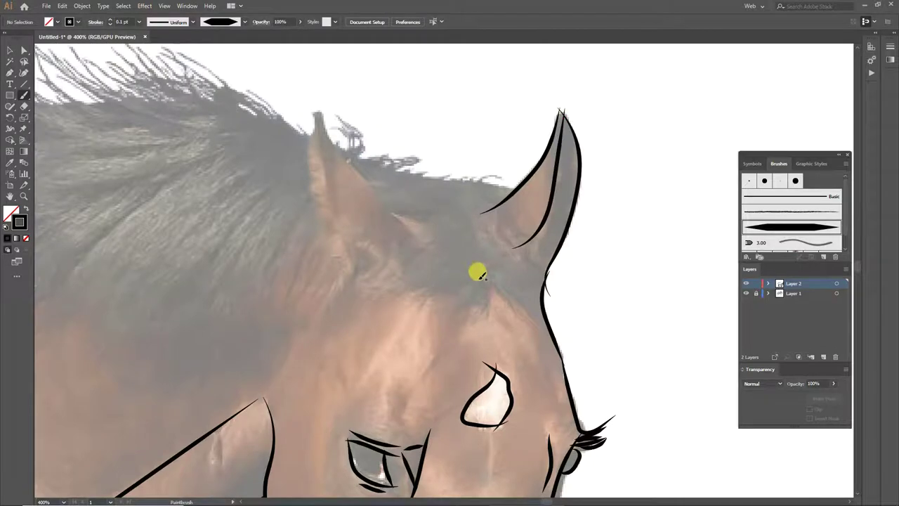
scroll(373, 141, "down", 1)
left_click_drag(398, 225, 326, 56)
scroll(368, 97, "up", 1)
left_click_drag(359, 104, 427, 269)
left_click_drag(379, 254, 473, 237)
Draw curved mane locks along the crest and a long outline along the mane's top.
scroll(228, 172, "down", 1)
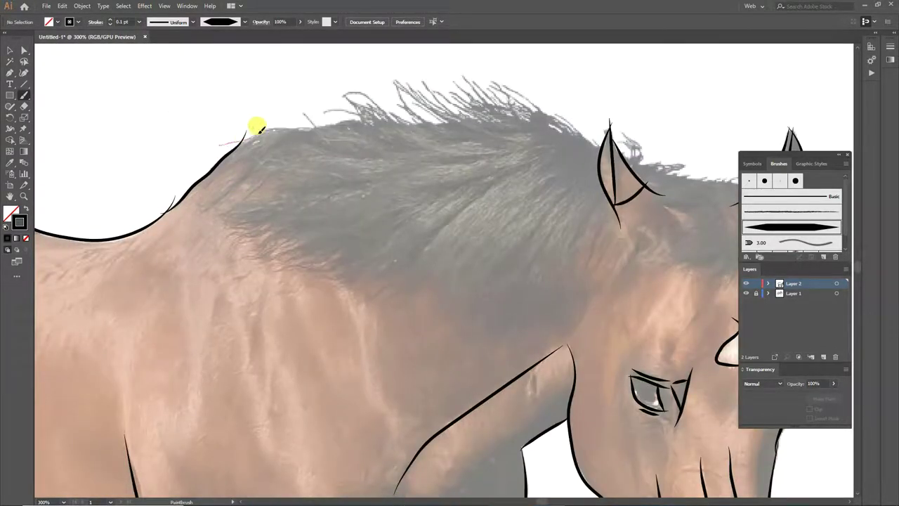
mouse_move(301, 151)
left_mouse_down()
mouse_move(320, 193)
mouse_move(398, 191)
left_mouse_up()
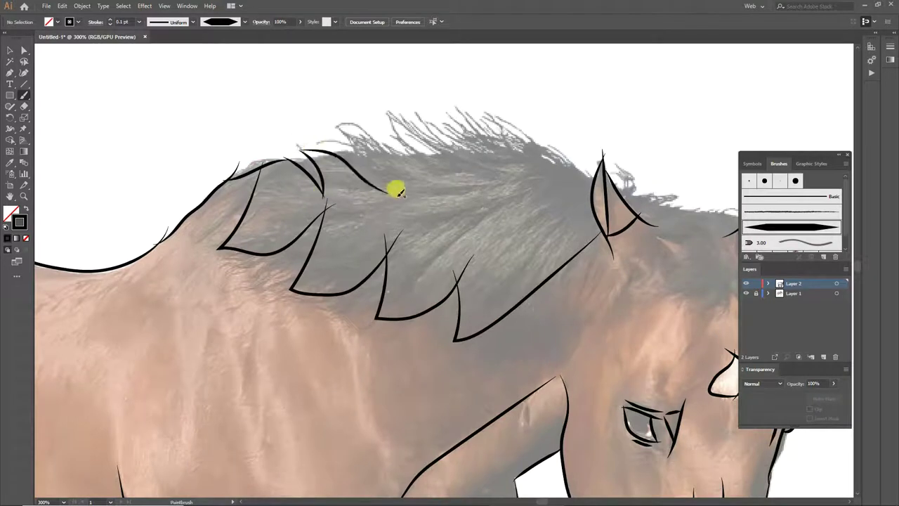
mouse_move(354, 147)
left_mouse_down()
mouse_move(386, 211)
mouse_move(453, 179)
left_mouse_up()
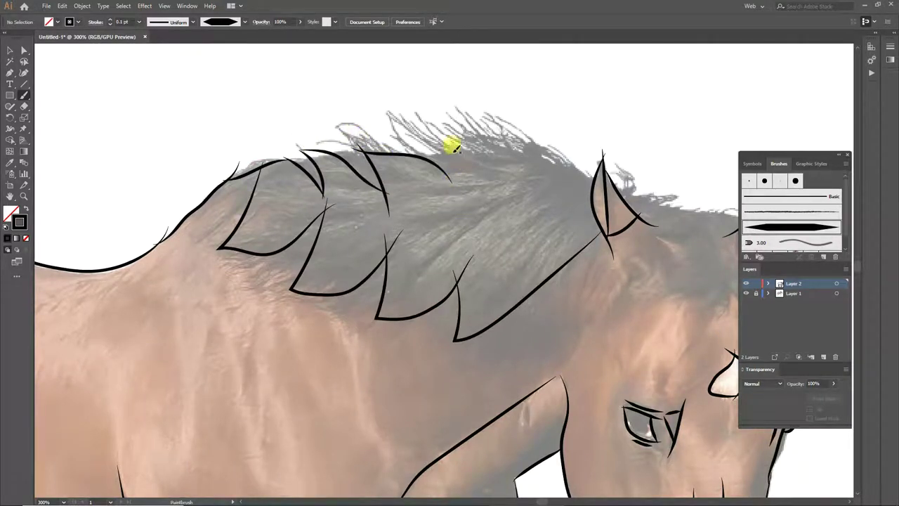
left_click_drag(444, 149, 449, 207)
left_click_drag(442, 148, 501, 197)
mouse_move(500, 144)
left_mouse_down()
mouse_move(571, 187)
mouse_move(733, 212)
left_mouse_up()
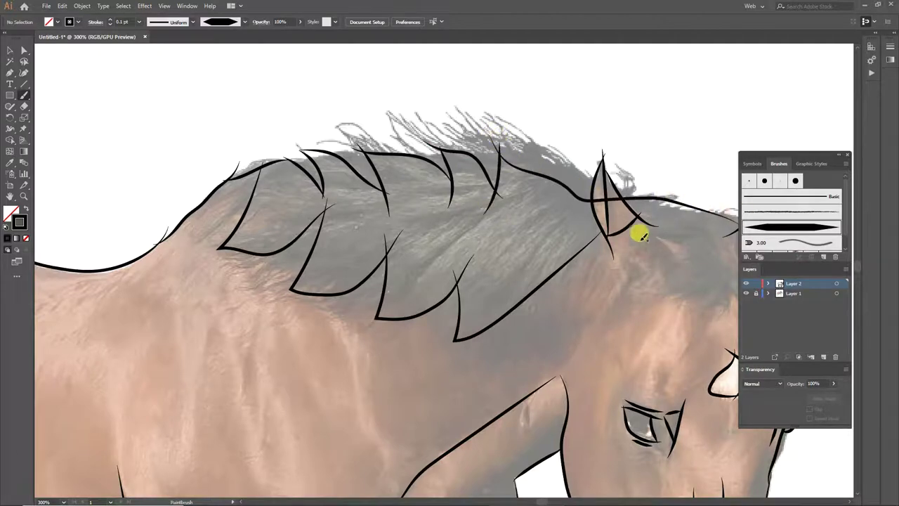
scroll(486, 311, "right", 5)
Add one more curved mane lock and four short forelock strokes near the ears.
left_click_drag(239, 132, 261, 205)
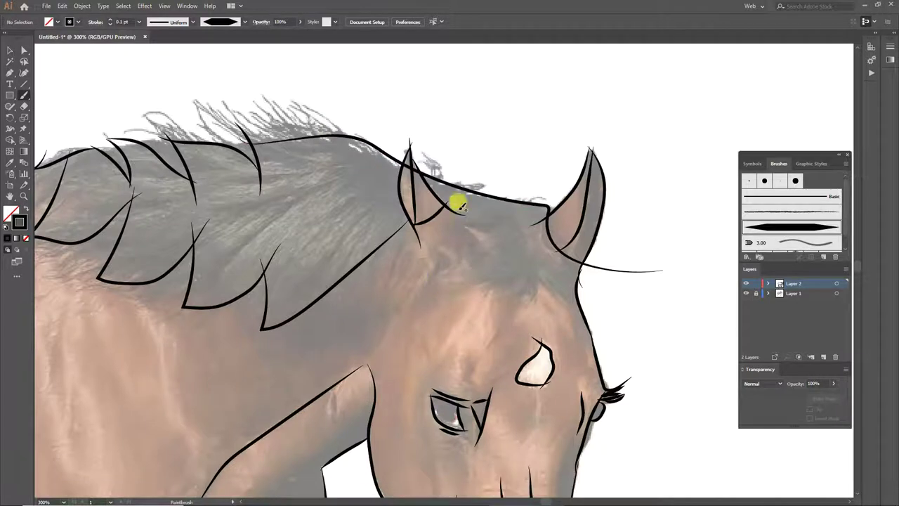
scroll(460, 298, "down", 1)
left_click_drag(458, 179, 463, 265)
left_click_drag(495, 214, 516, 261)
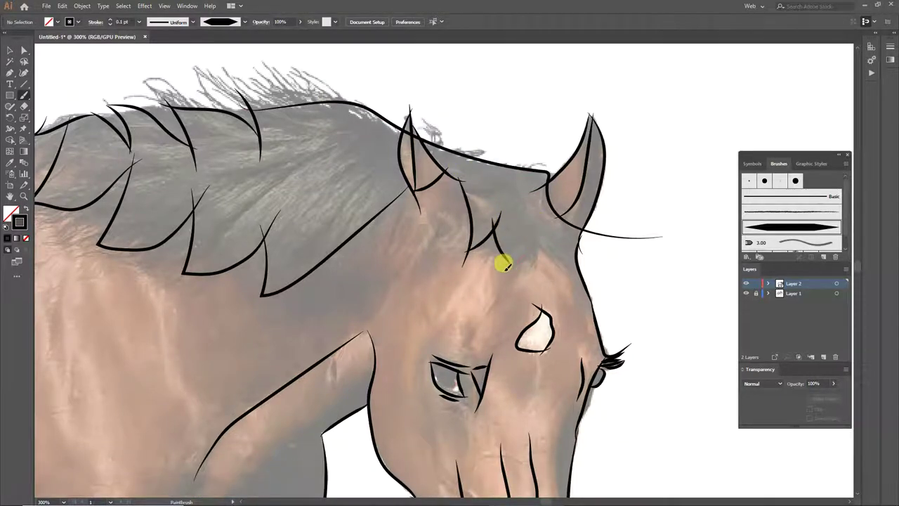
left_click_drag(526, 211, 550, 250)
left_click_drag(572, 235, 584, 263)
scroll(470, 321, "down", 2)
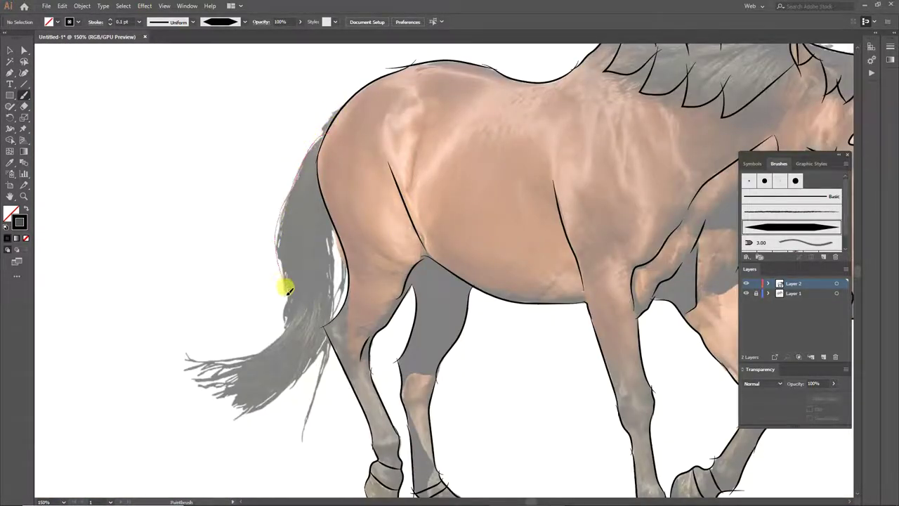
Zoom out to show the whole horse and hide the photo reference layer.
scroll(281, 281, "down", 2)
scroll(249, 273, "down", 1)
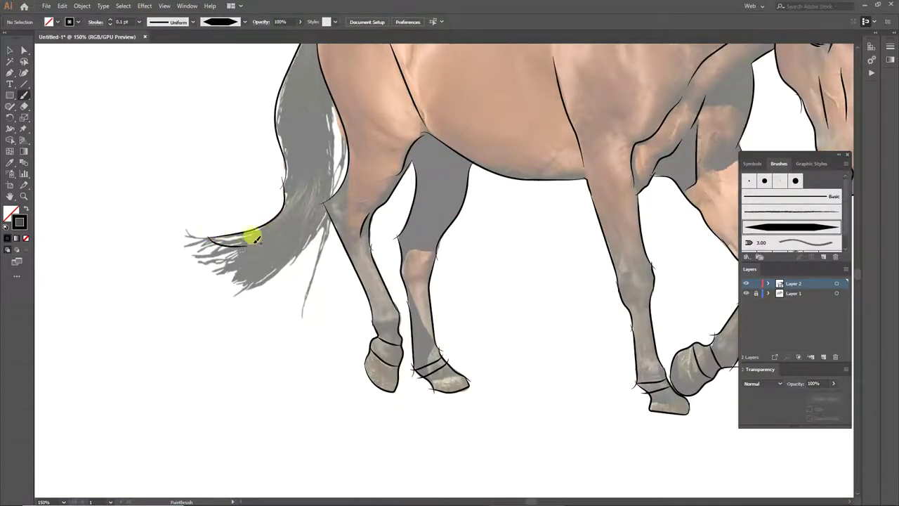
scroll(294, 211, "up", 1)
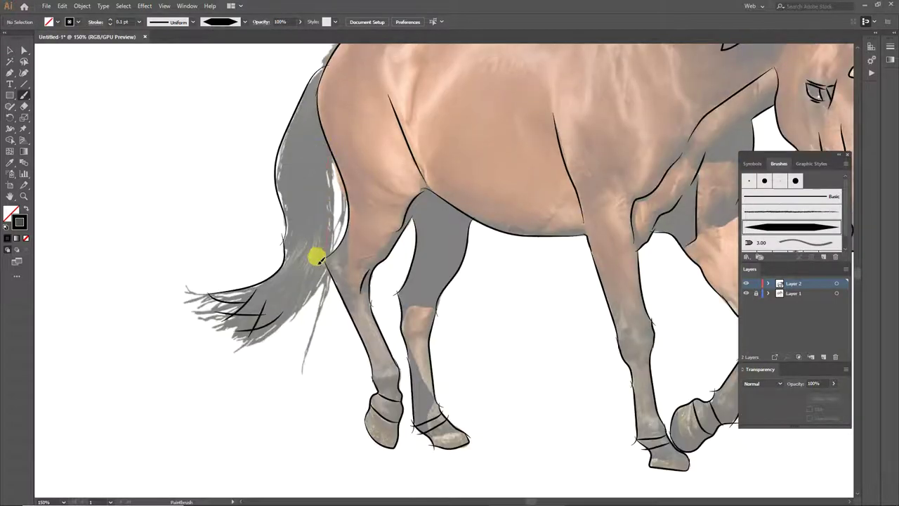
scroll(302, 295, "down", 1)
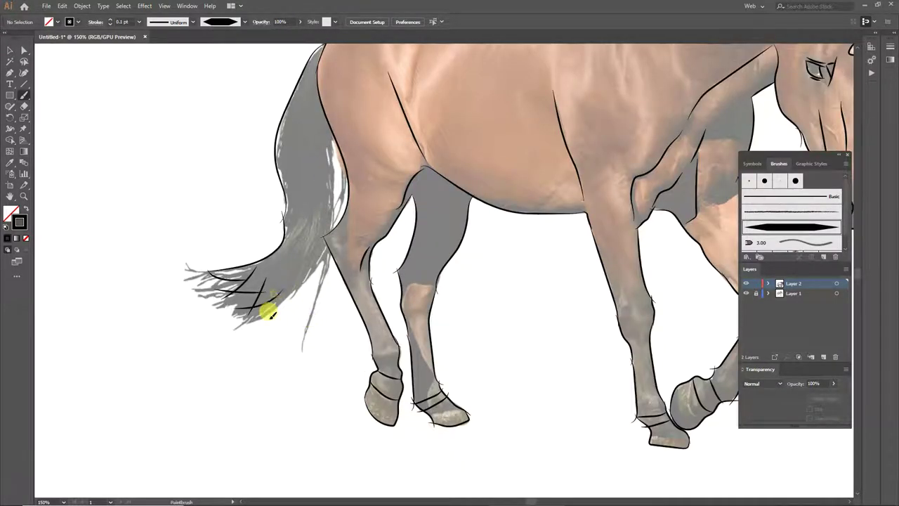
scroll(206, 256, "up", 1)
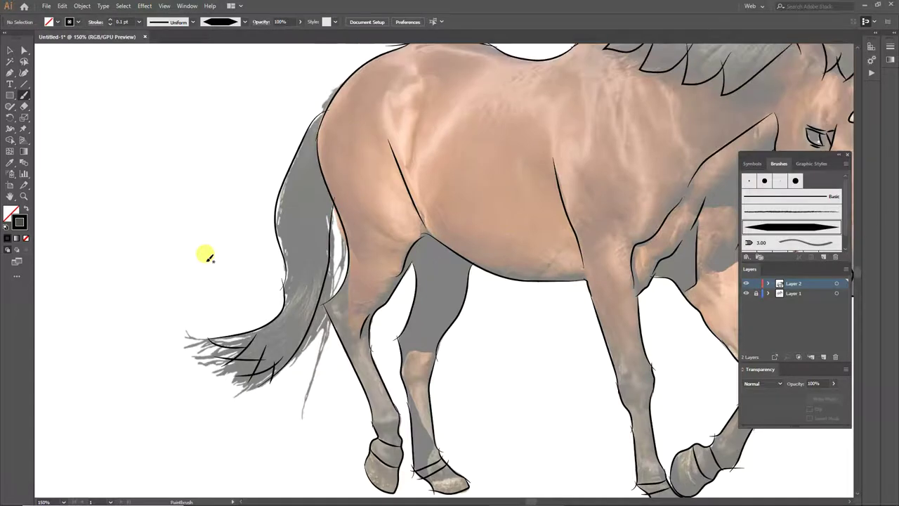
scroll(632, 211, "up", 1)
scroll(589, 394, "right", 5)
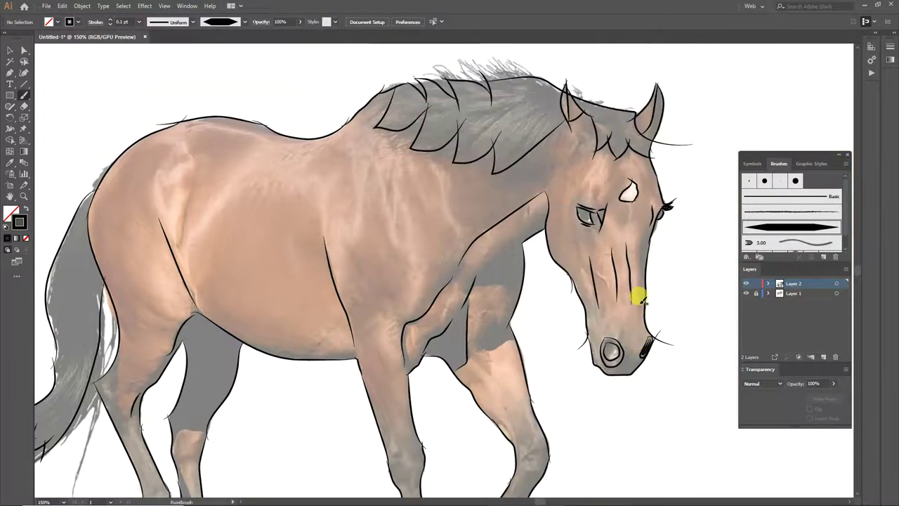
key("ctrl+minus")
left_click(746, 293)
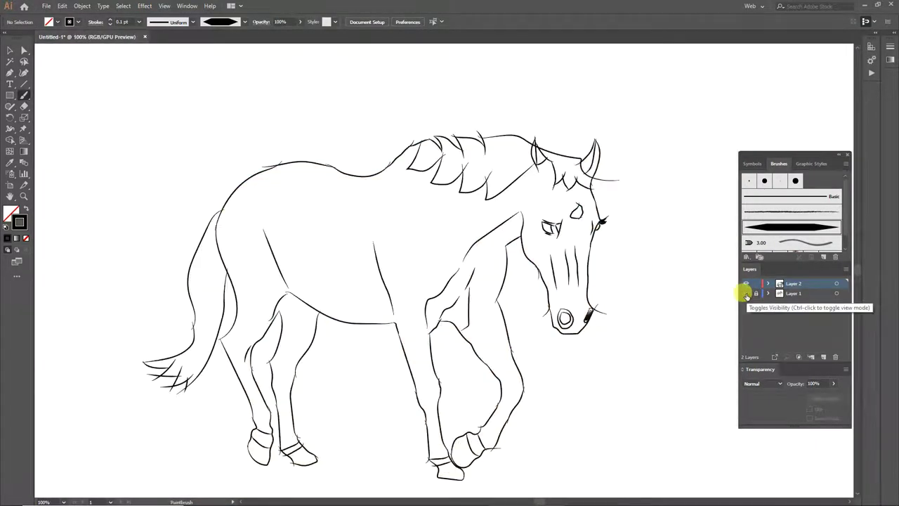
Toggle the photo reference on and off to compare, then select the horse line art.
left_click(746, 293)
left_click(747, 293)
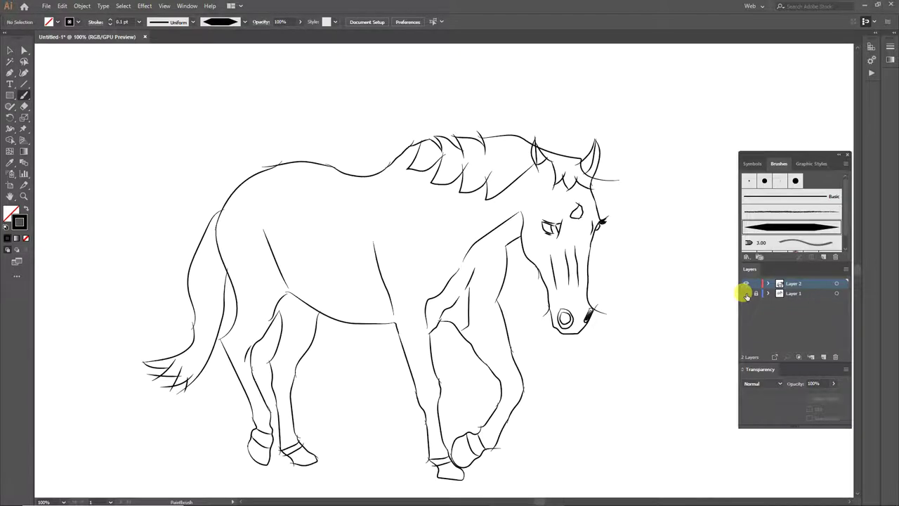
left_click(747, 293)
left_click(746, 293)
key("v")
left_click(459, 336)
Make the line art a Live Paint group and expand it into separate paths.
left_click(82, 5)
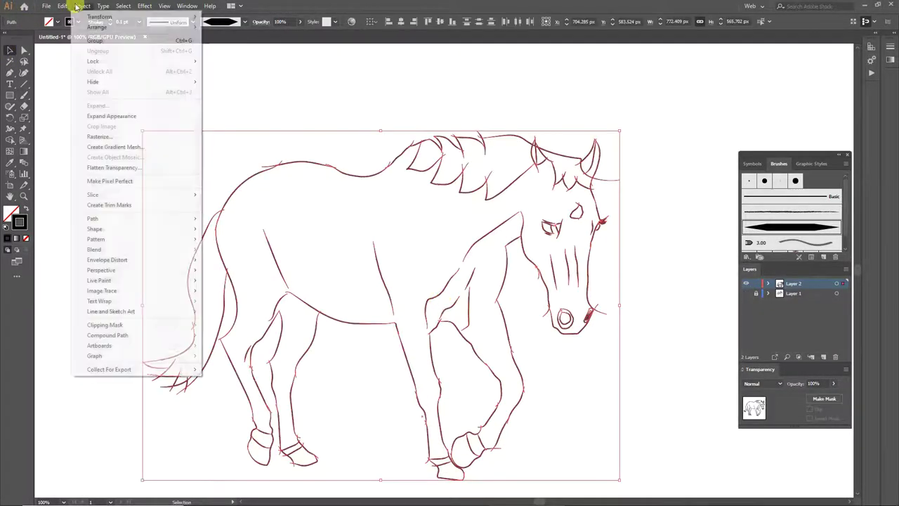
key("Escape")
left_click(82, 5)
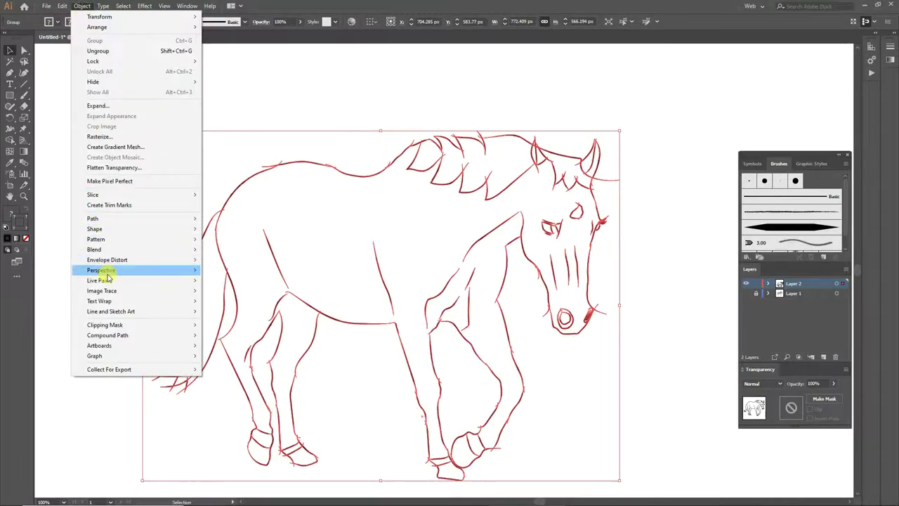
left_click(235, 279)
left_click(82, 5)
left_click(261, 325)
key("a")
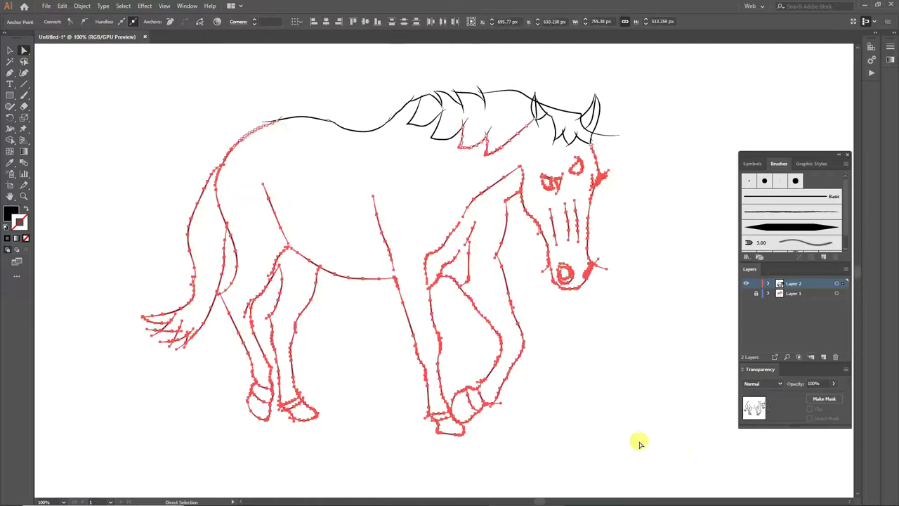
Check the leg paths and clean up the crossing stroke ends on the right hoof.
scroll(218, 288, "up", 5, "alt")
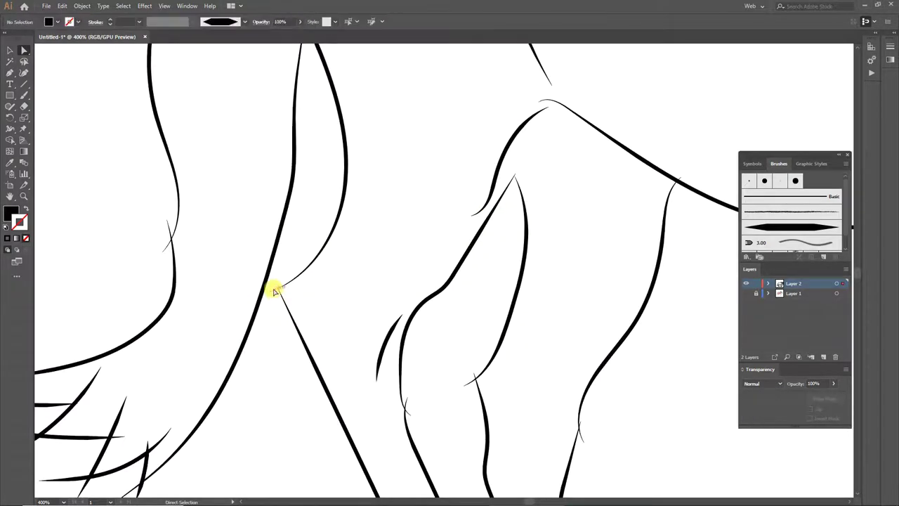
scroll(255, 341, "down", 3)
scroll(255, 341, "down", 2)
left_click(411, 208)
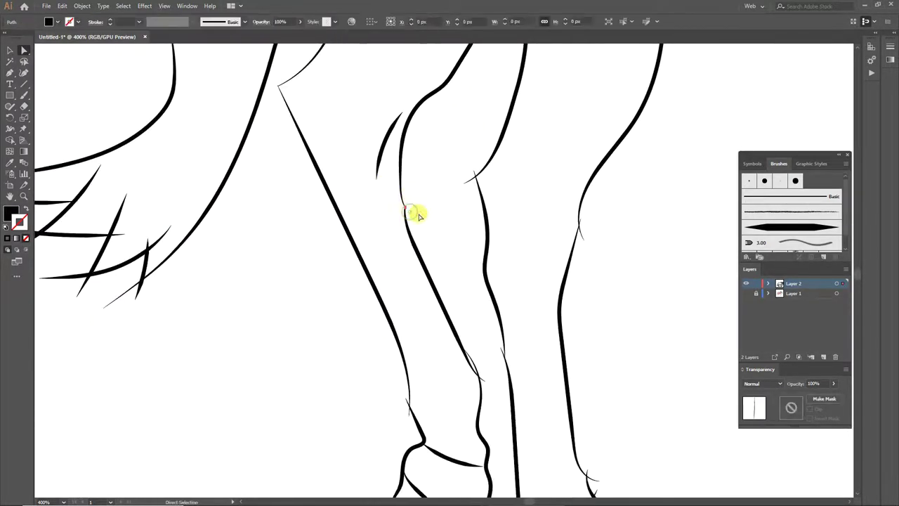
left_click(450, 186)
left_click(580, 230)
left_click(583, 223)
scroll(596, 267, "down", 4)
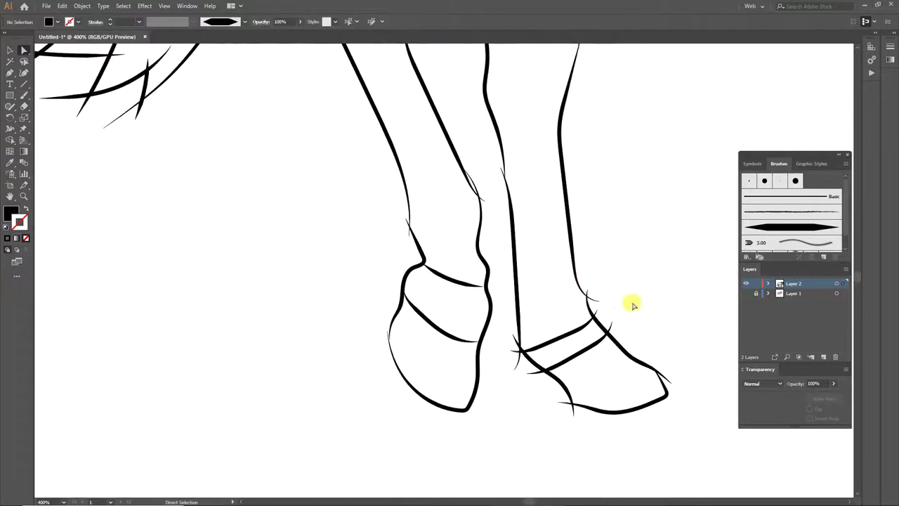
left_click(662, 371)
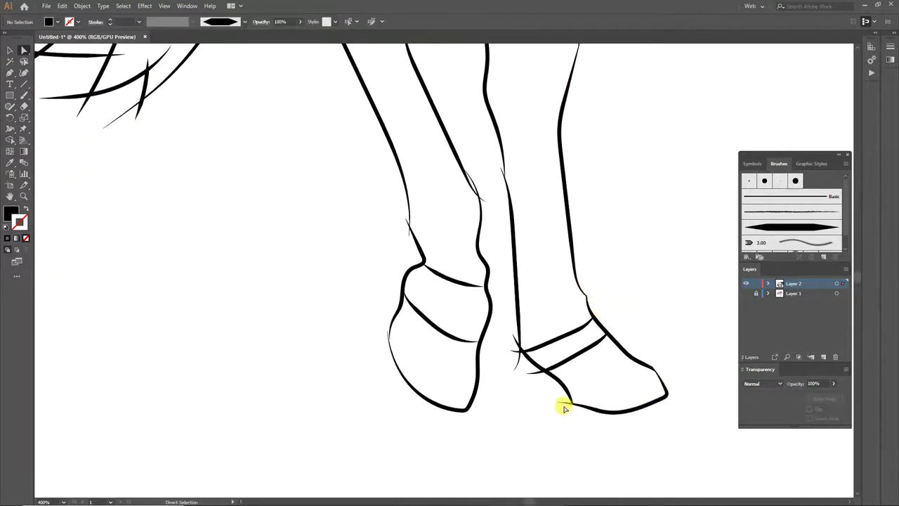
left_click(528, 373)
left_click(510, 361)
Join the five overlapping tail-tip stroke crossings into sharp corners, then zoom back out.
scroll(415, 379, "up", 1)
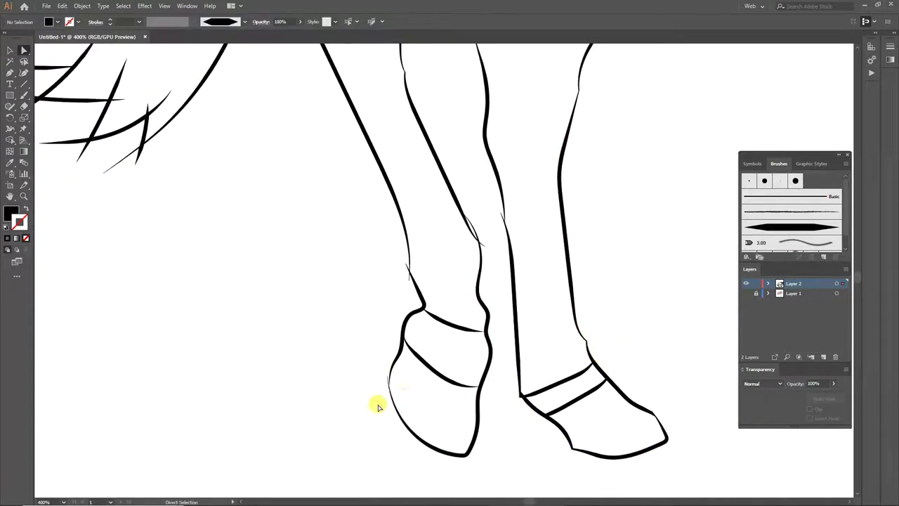
scroll(386, 379, "up", 1)
scroll(499, 269, "up", 1)
scroll(478, 295, "up", 3)
scroll(442, 330, "up", 3)
scroll(548, 330, "up", 3)
scroll(667, 280, "down", 1, "alt")
scroll(660, 295, "down", 4, "alt")
scroll(438, 225, "up", 5, "alt")
left_click_drag(438, 225, 423, 214)
left_click_drag(485, 313, 502, 337)
left_click_drag(554, 373, 588, 403)
left_click_drag(632, 393, 665, 406)
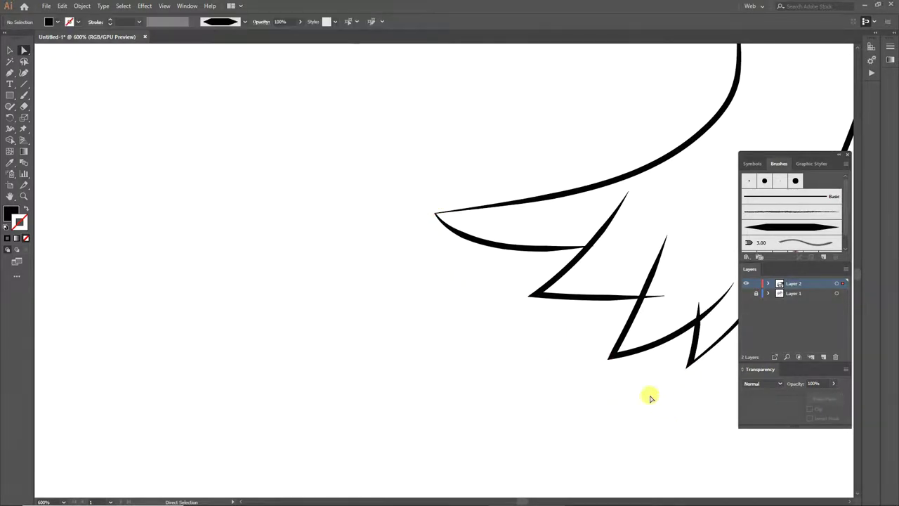
left_click_drag(695, 306, 663, 330)
scroll(690, 358, "down", 2, "alt")
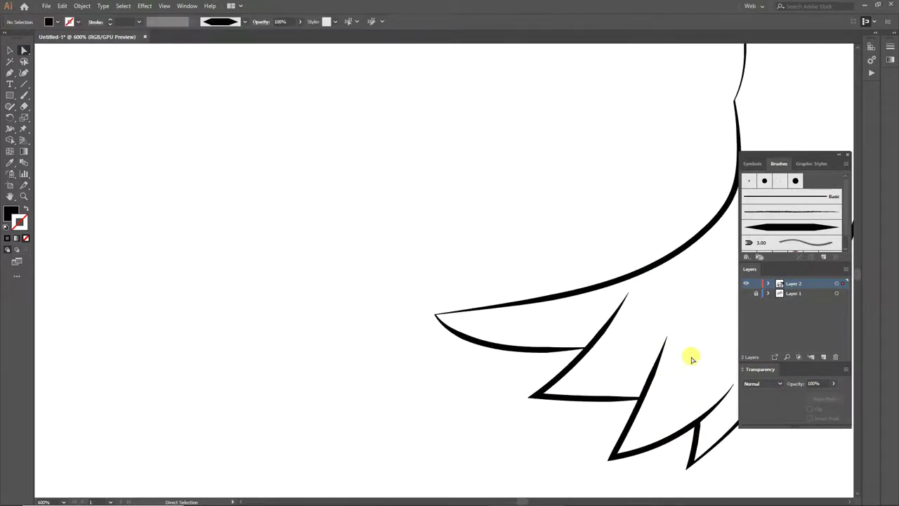
scroll(695, 361, "down", 3, "alt")
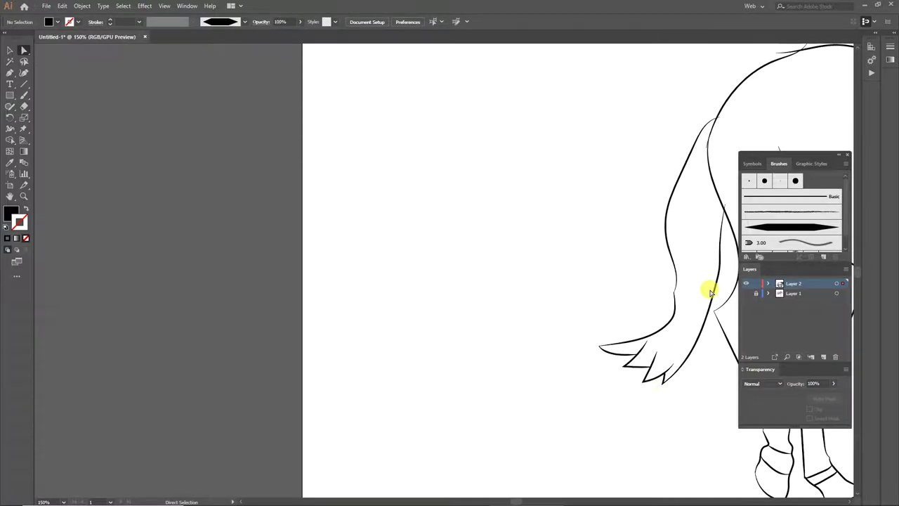
scroll(562, 428, "down", 2, "alt")
Delete the stray line end sticking out below the leg near the hoof.
scroll(618, 379, "up", 1, "alt")
scroll(485, 414, "up", 4, "alt")
left_click(477, 421)
scroll(478, 421, "down", 2, "alt")
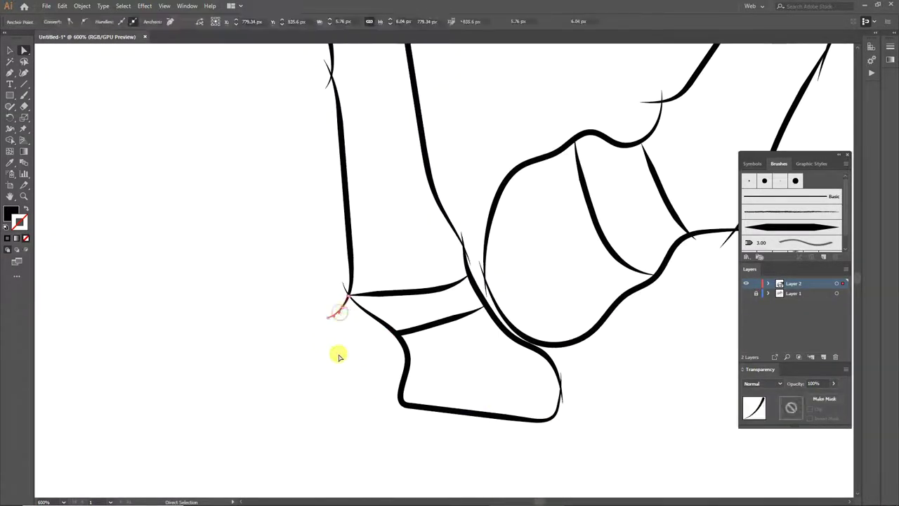
left_click(327, 381)
scroll(327, 381, "up", 1, "alt")
scroll(327, 195, "up", 1, "alt")
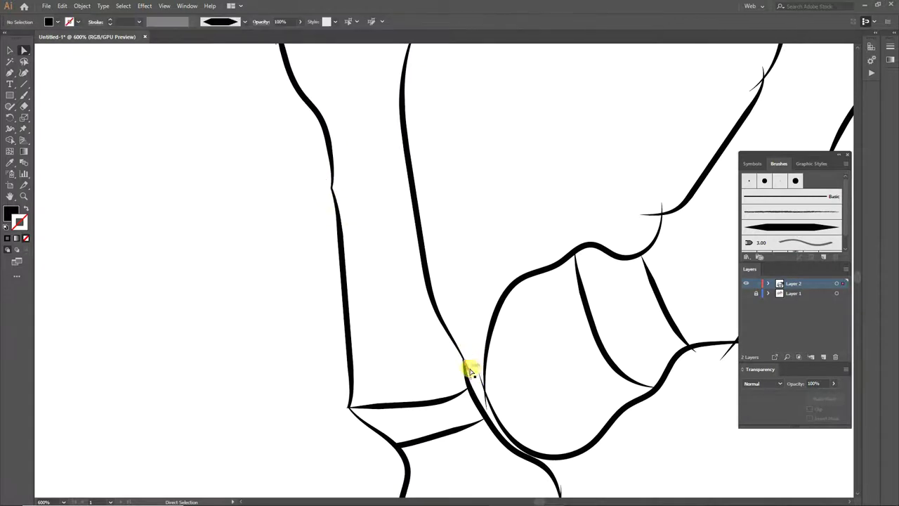
scroll(653, 330, "up", 3)
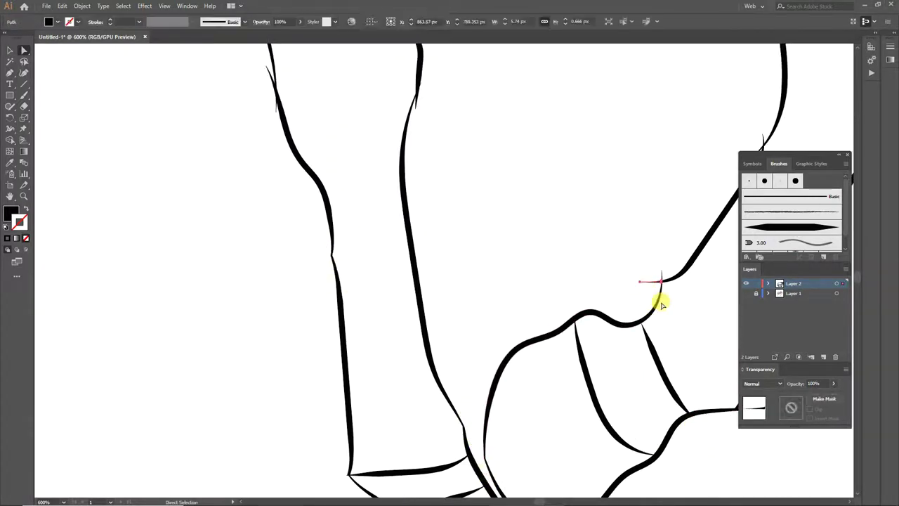
scroll(407, 408, "up", 5)
left_click(227, 221)
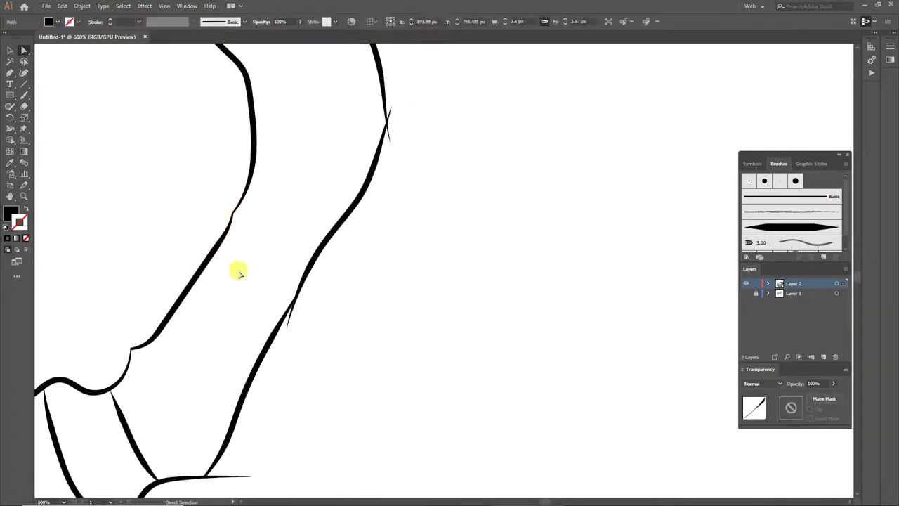
left_click(242, 476)
key("Delete")
Remove the thin stray line left on the left leg stroke.
left_click(292, 309)
scroll(313, 365, "up", 2)
scroll(365, 295, "up", 4)
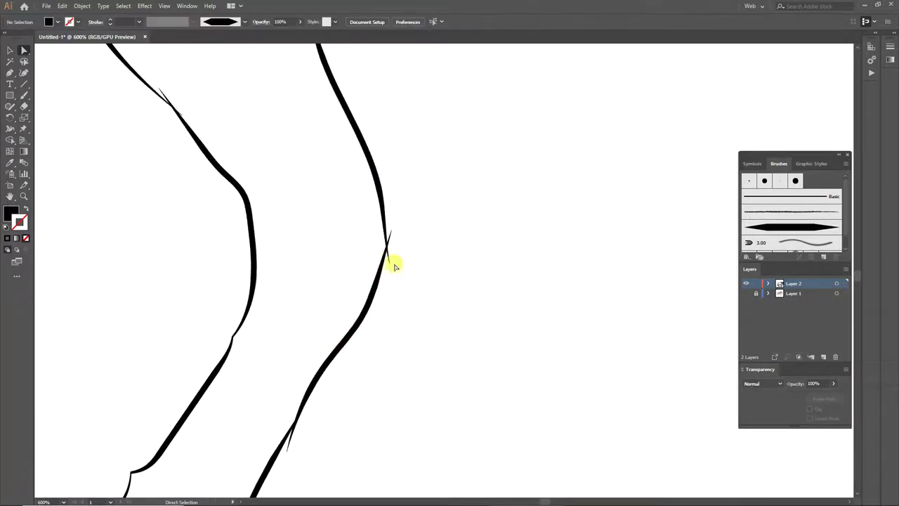
left_click(403, 293)
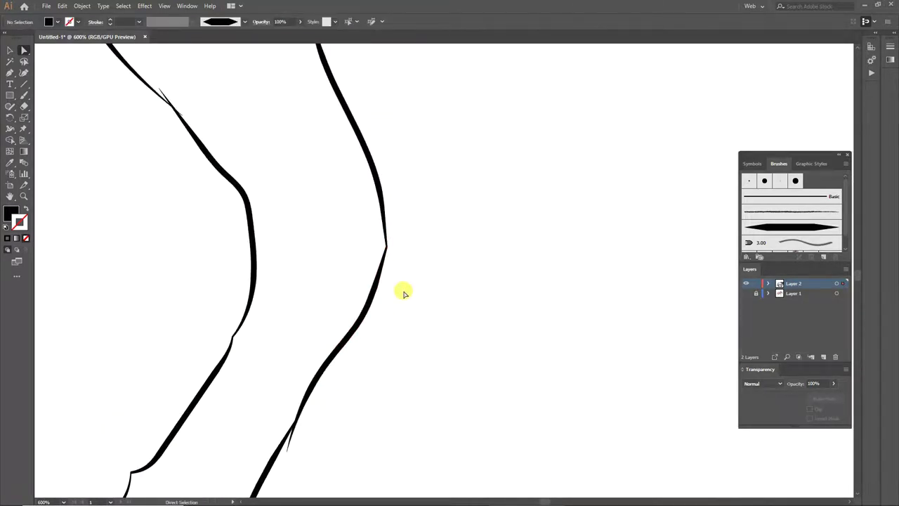
scroll(327, 436, "up", 4)
left_click(337, 413)
scroll(427, 417, "down", 4)
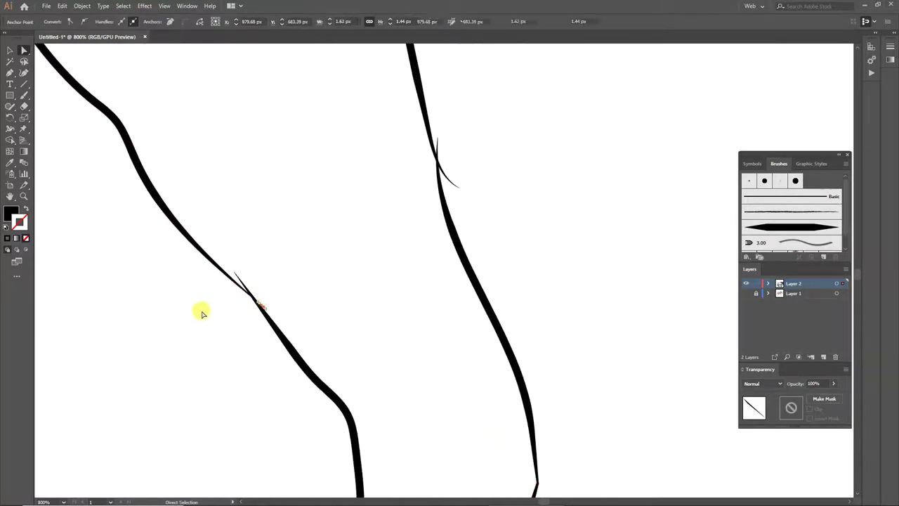
left_click(241, 277)
key("Delete")
Delete the two stray pieces beside the middle stroke and the stray anchor on the left stroke.
scroll(472, 244, "up", 1)
left_click(459, 231)
key("Delete")
left_click(438, 184)
key("Delete")
scroll(445, 161, "down", 2)
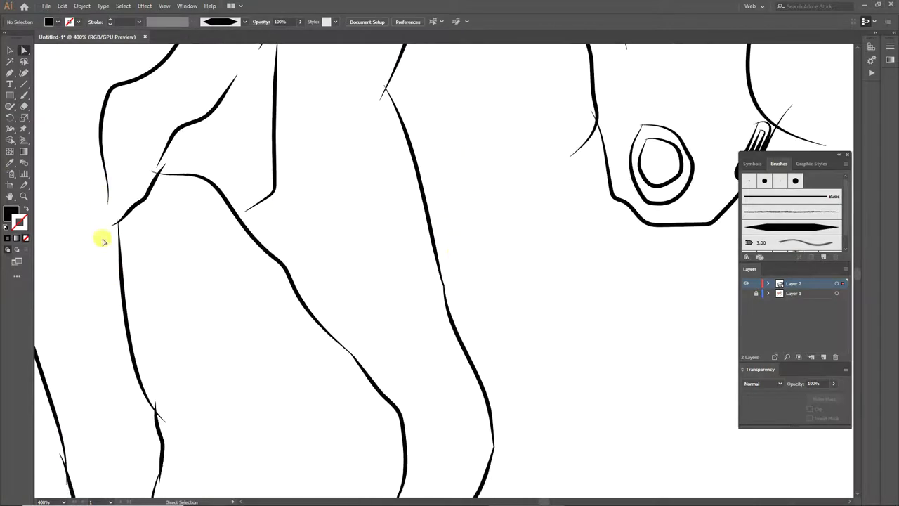
scroll(106, 251, "down", 4)
left_click(156, 261)
key("Delete")
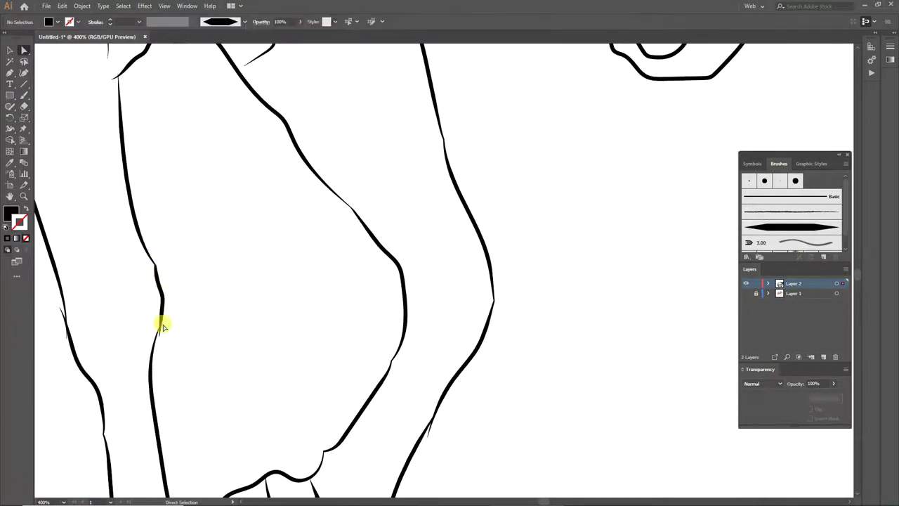
Delete the thin stray segment on the face outline.
scroll(219, 368, "up", 3)
scroll(197, 316, "up", 1)
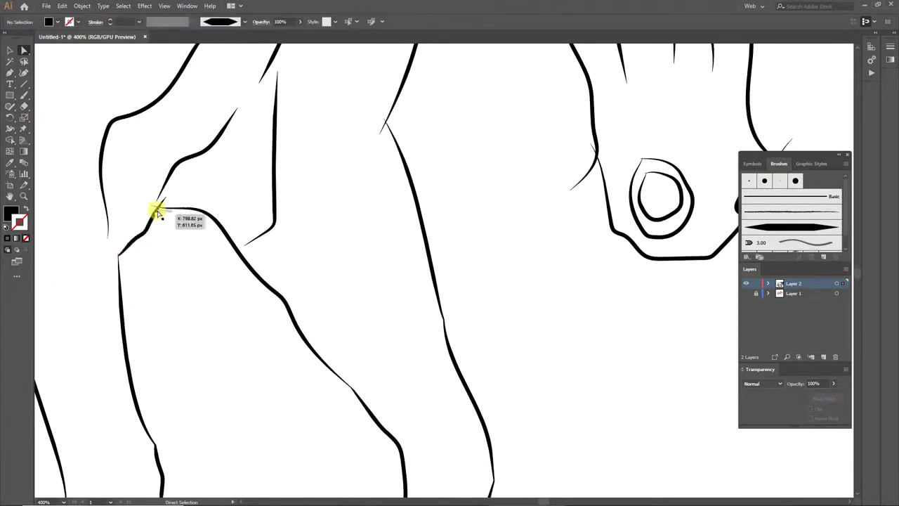
scroll(365, 221, "up", 2)
left_click(577, 257)
key("Delete")
Bring the mane strokes into view and inspect the anchors on the mane curve.
scroll(555, 141, "up", 2)
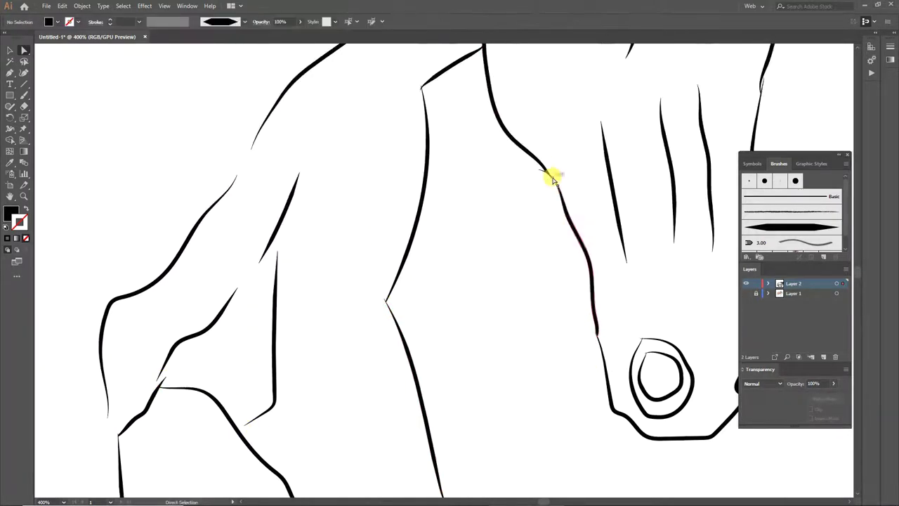
scroll(710, 257, "down", 2)
scroll(483, 429, "right", 5)
scroll(483, 430, "left", 5)
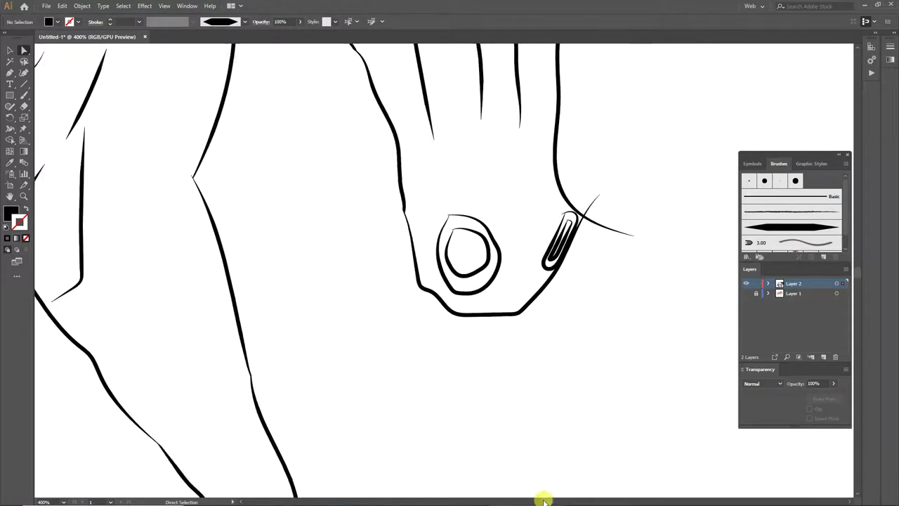
scroll(637, 285, "up", 1)
scroll(653, 254, "up", 5)
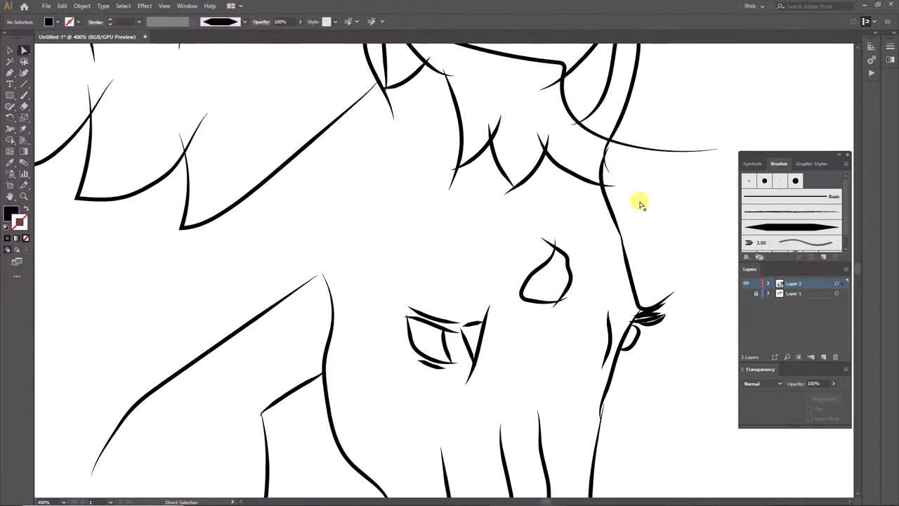
scroll(635, 200, "up", 1)
scroll(653, 222, "up", 2)
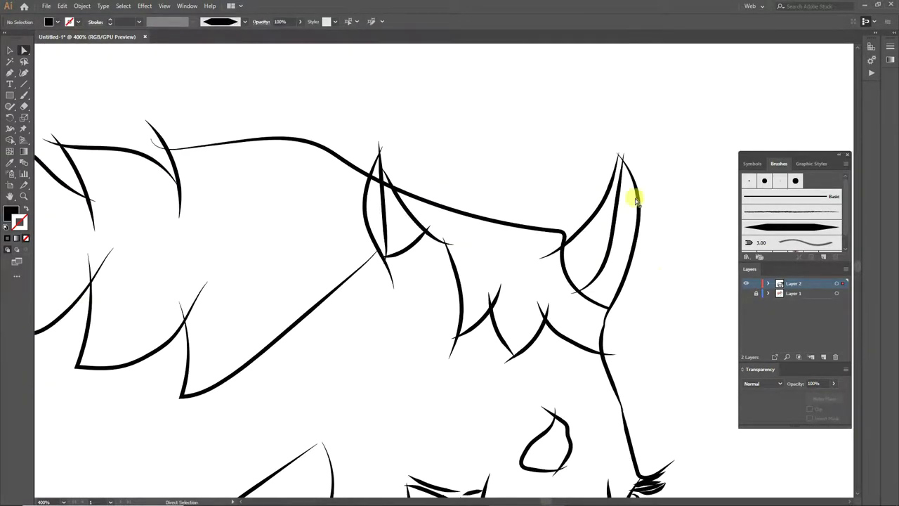
scroll(646, 251, "up", 2)
scroll(626, 246, "up", 2)
scroll(626, 247, "up", 2)
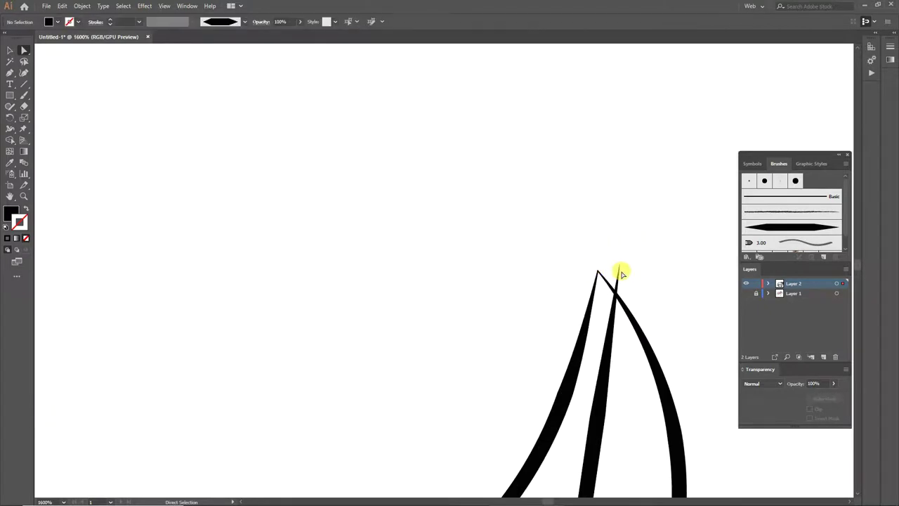
left_click_drag(566, 281, 553, 398)
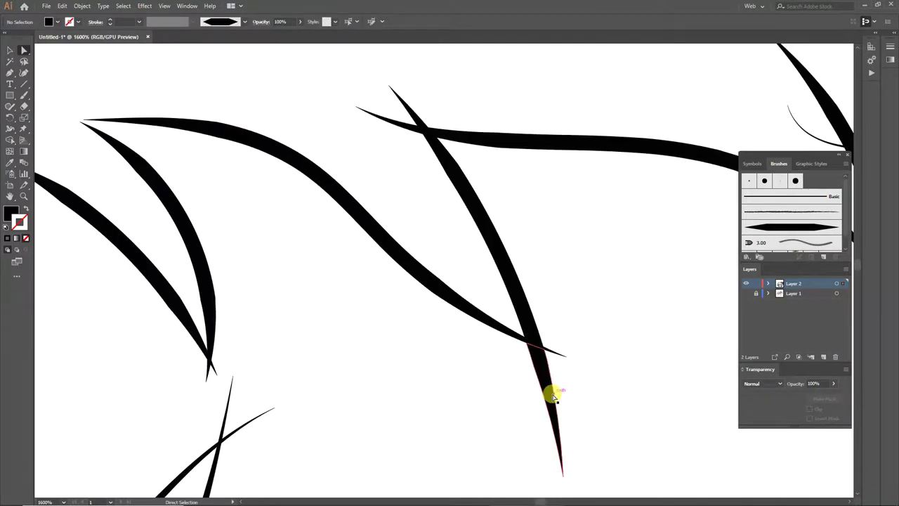
scroll(553, 397, "down", 3)
scroll(371, 275, "down", 2)
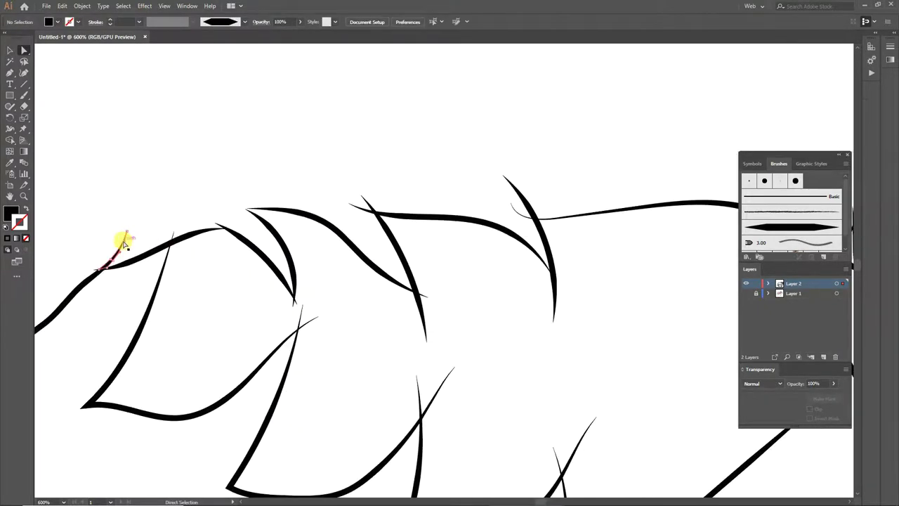
left_click(124, 241)
left_click(199, 232)
left_click(207, 295)
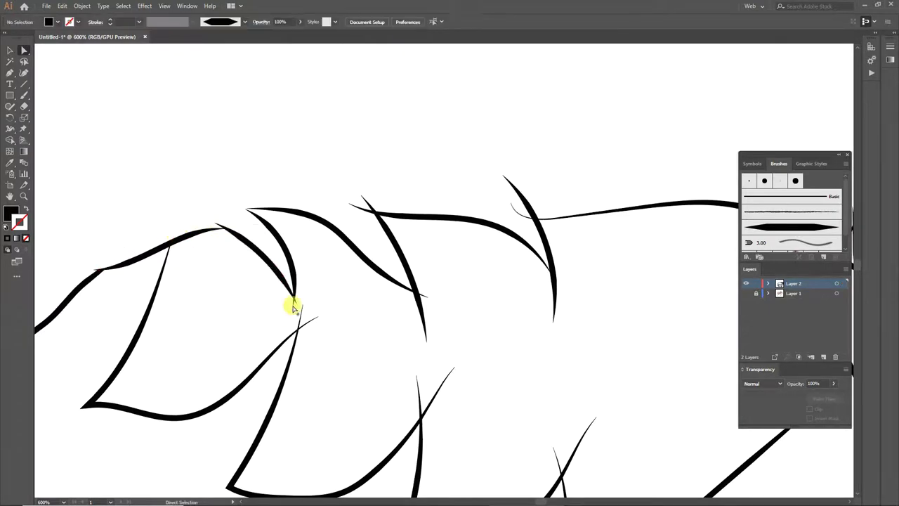
Join the overlapping mane lock crossings and the neck junction into sharp corners.
left_click_drag(413, 291, 420, 295)
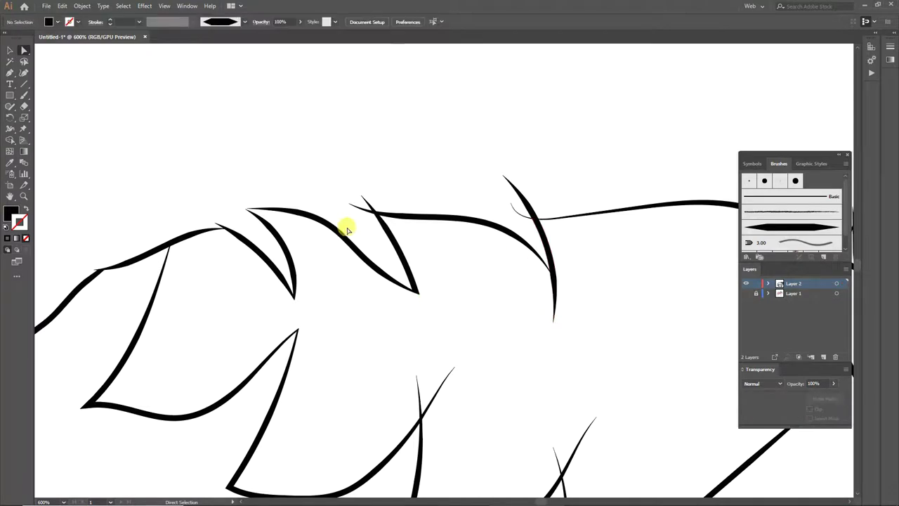
left_click_drag(356, 210, 371, 212)
left_click_drag(515, 206, 528, 211)
left_click_drag(209, 216, 219, 228)
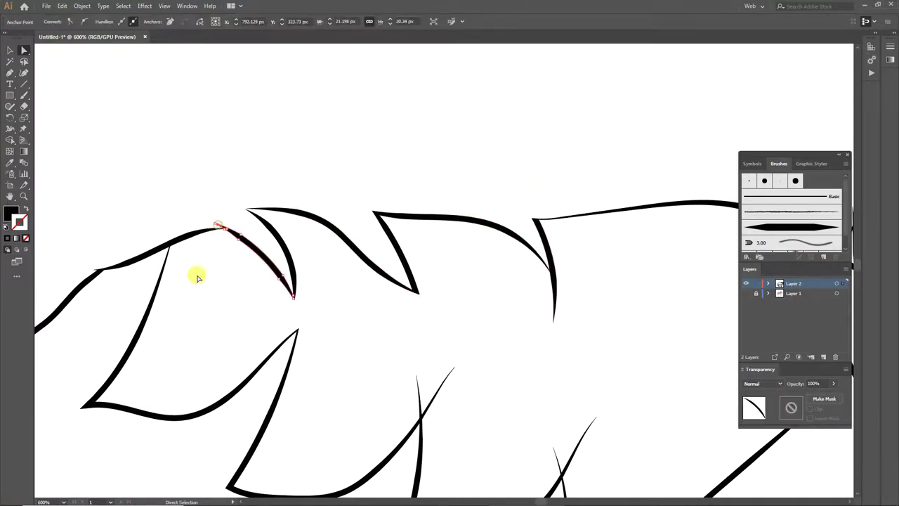
scroll(292, 414, "down", 3)
scroll(292, 415, "down", 4)
left_click_drag(572, 240, 556, 247)
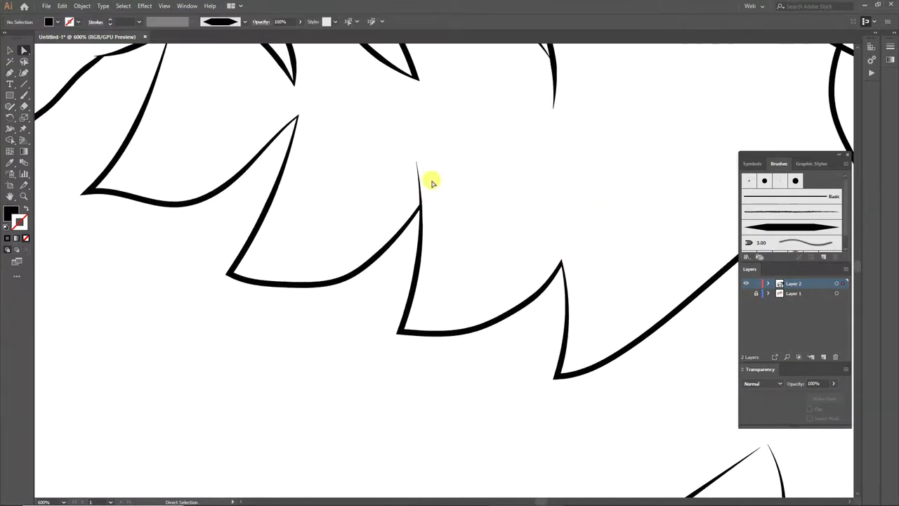
scroll(668, 305, "down", 6)
scroll(682, 411, "down", 4)
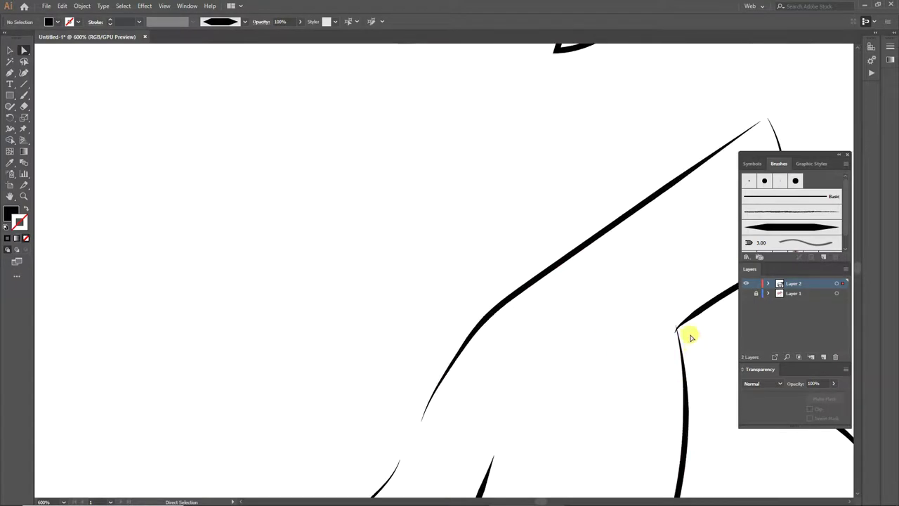
scroll(690, 337, "up", 2)
left_click_drag(652, 321, 651, 344)
scroll(580, 342, "down", 6)
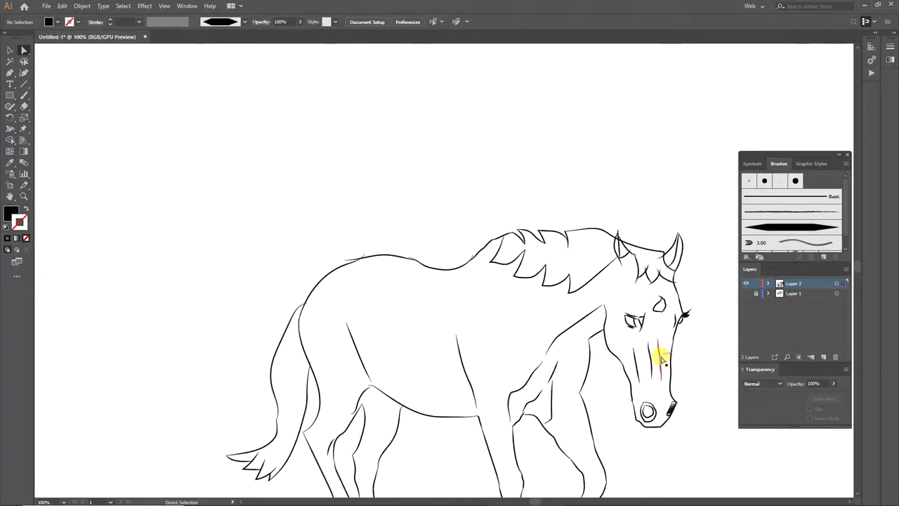
Paint a short tapered-brush stroke under the eye, then fit the whole horse in the window.
scroll(623, 234, "up", 6)
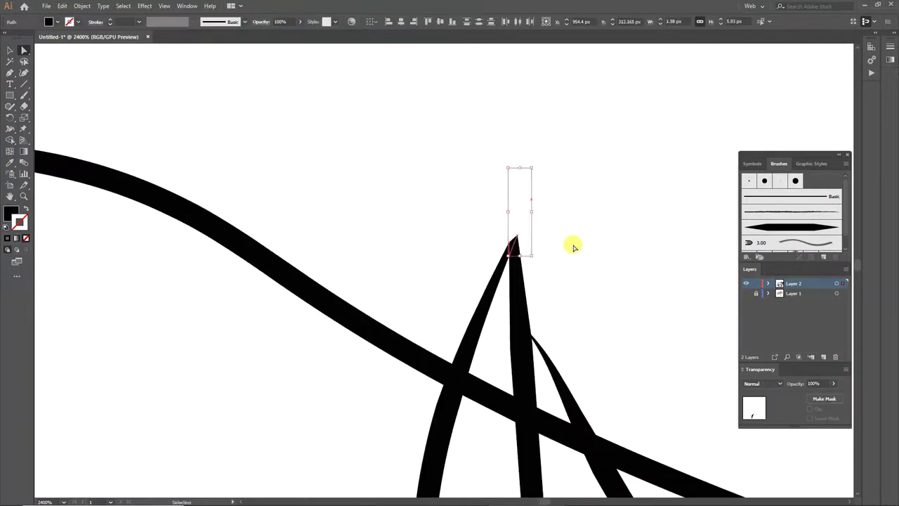
scroll(522, 341, "down", 5)
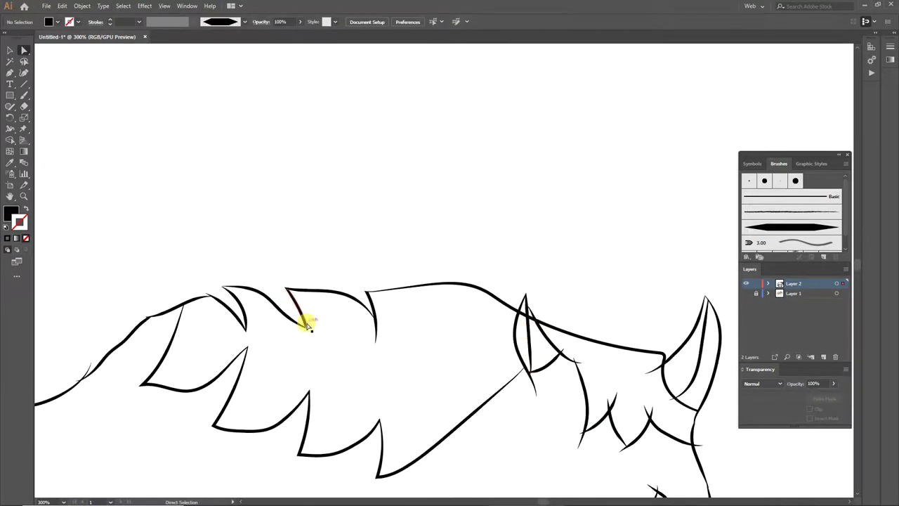
scroll(423, 285, "up", 7)
scroll(423, 285, "down", 6)
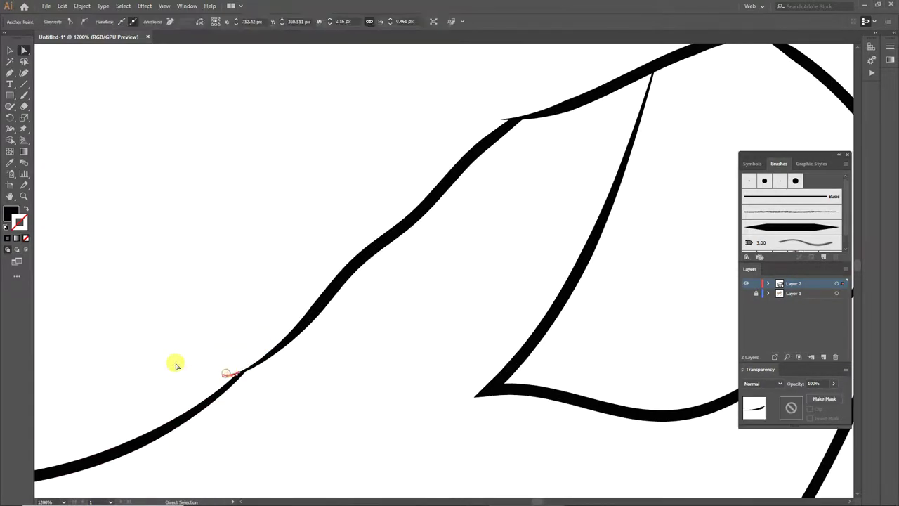
scroll(189, 361, "up", 3)
scroll(181, 353, "down", 5)
scroll(241, 491, "up", 1)
scroll(206, 245, "up", 1)
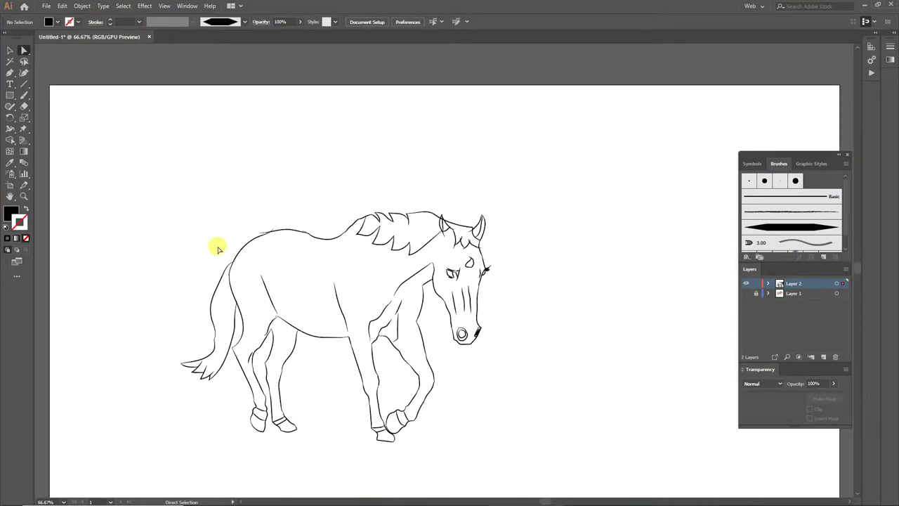
scroll(404, 142, "up", 4)
scroll(132, 331, "down", 2)
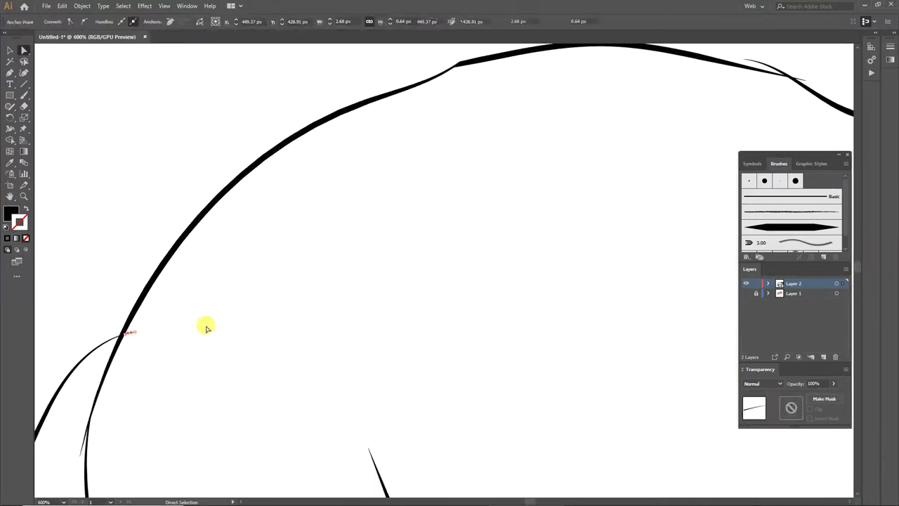
scroll(79, 245, "down", 3)
scroll(193, 353, "down", 3)
scroll(262, 367, "down", 3)
scroll(271, 363, "down", 5)
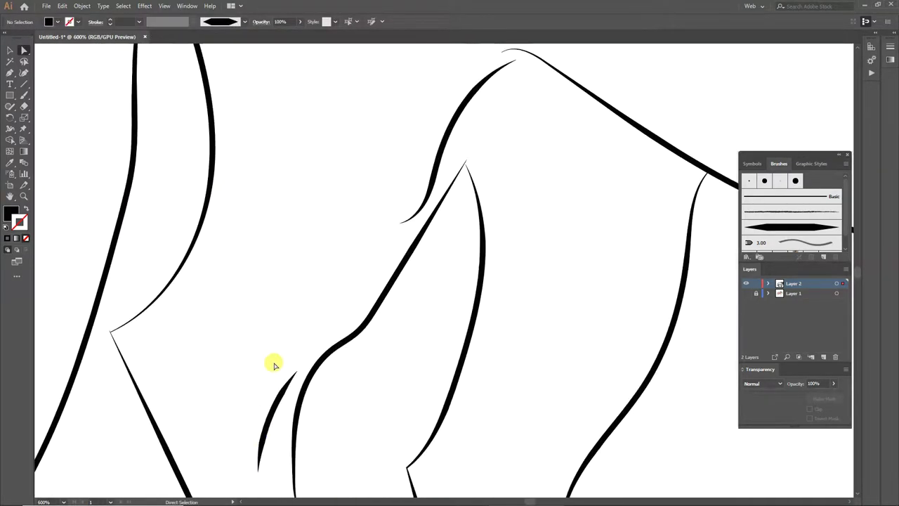
scroll(106, 261, "up", 3)
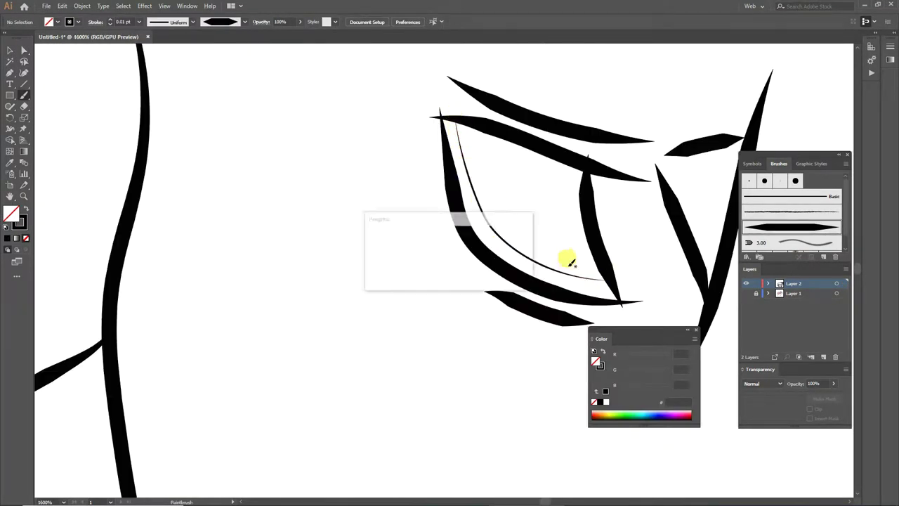
left_click_drag(605, 274, 608, 277)
scroll(608, 276, "up", 5)
scroll(487, 94, "down", 5)
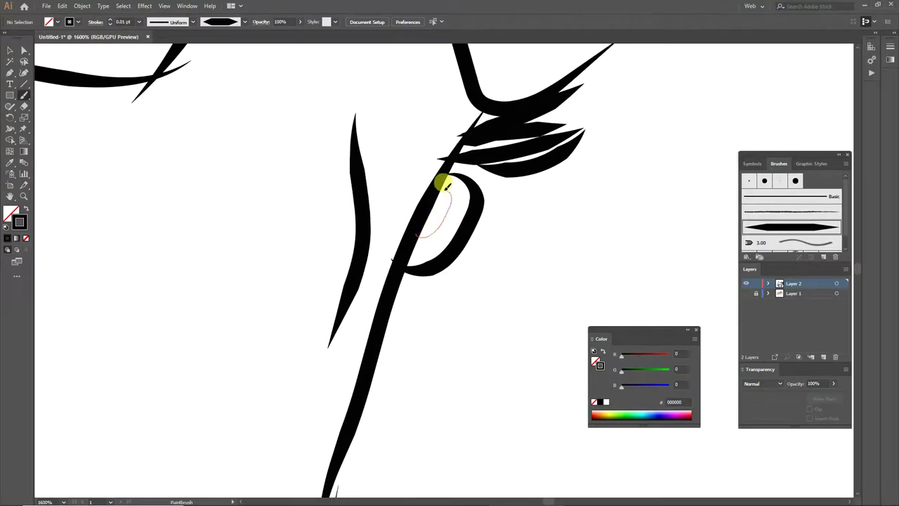
key("ctrl+0")
Select all the horse line art, group it, and make it a Live Paint group.
key("v")
key("ctrl+a")
left_click(81, 5)
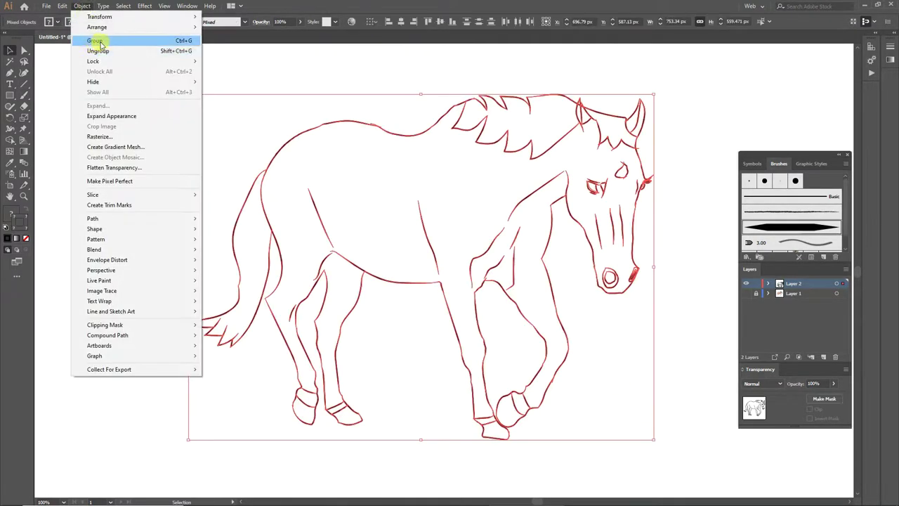
left_click(211, 279)
left_click(81, 6)
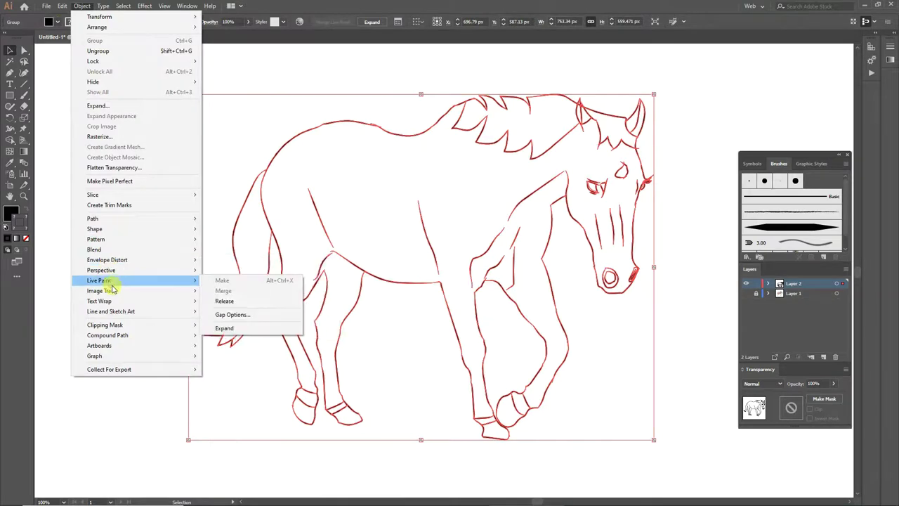
left_click(218, 301)
Set the fill to black and paint the three hooves with the Live Paint Bucket.
left_click(24, 209)
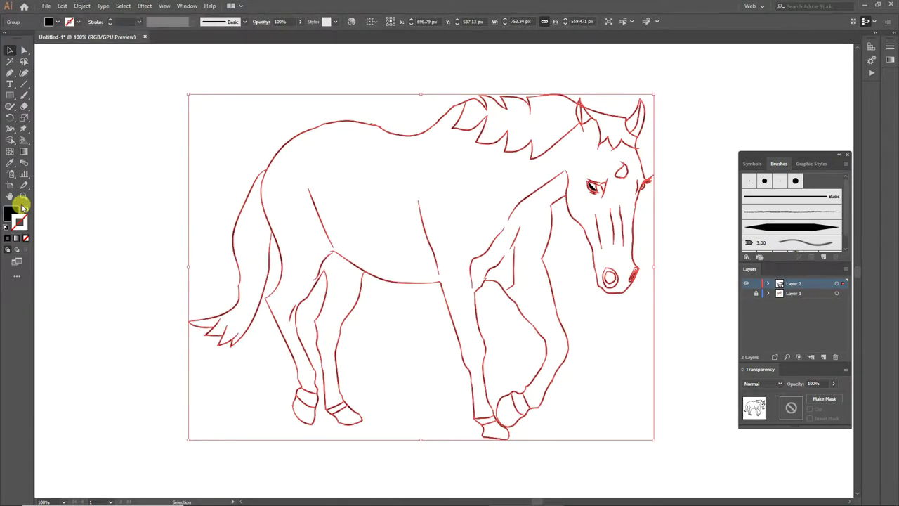
left_click(24, 205)
double_click(11, 212)
key("Return")
left_click(8, 141)
left_click(56, 152)
left_click(343, 416)
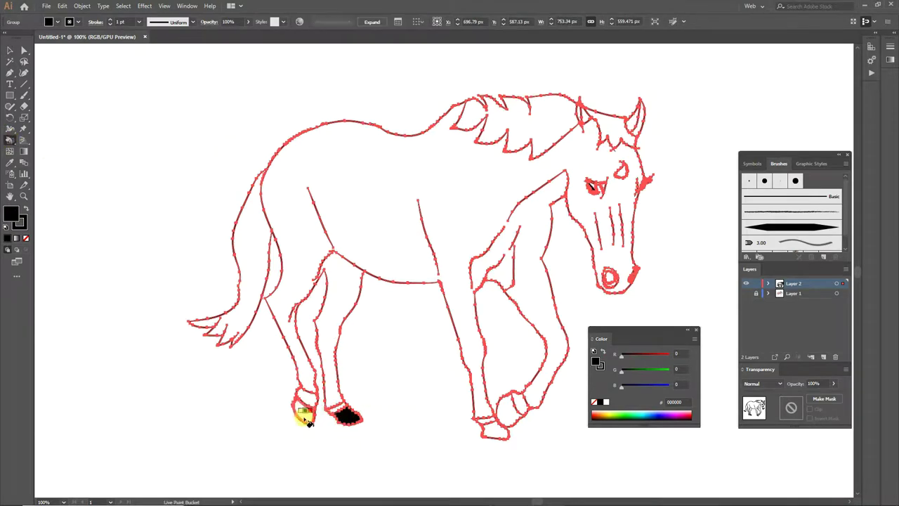
left_click(496, 434)
scroll(541, 351, "down", 3)
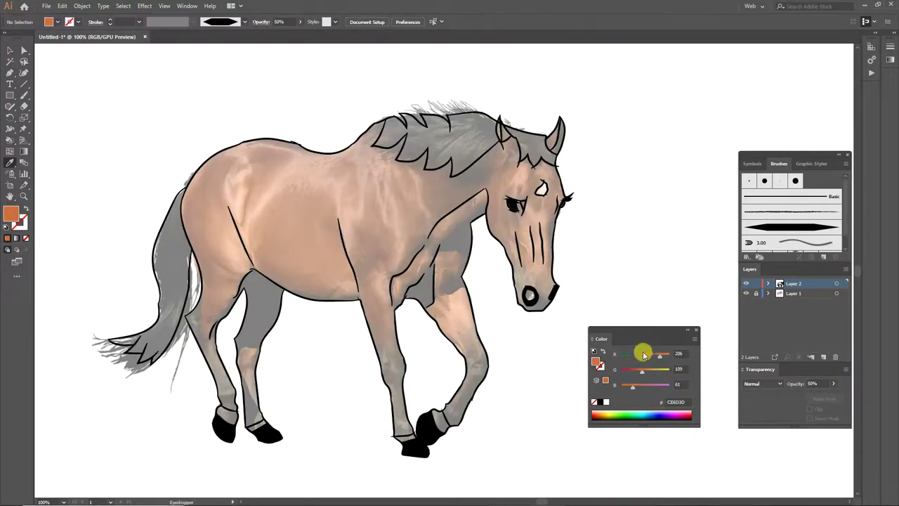
Hide the reference photo layer and fill the body and front left leg orange.
left_click(695, 329)
left_click(746, 293)
left_click(9, 140)
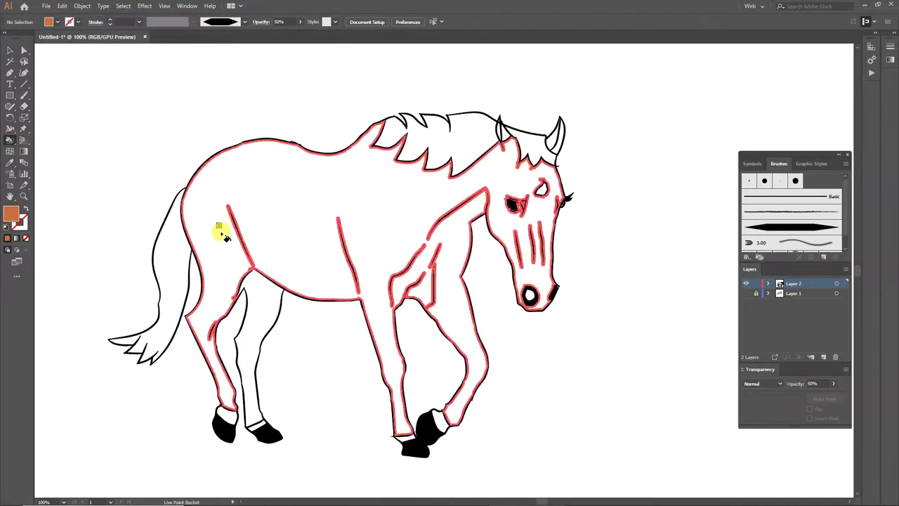
left_click(220, 231)
scroll(506, 357, "down", 3)
left_click(254, 243)
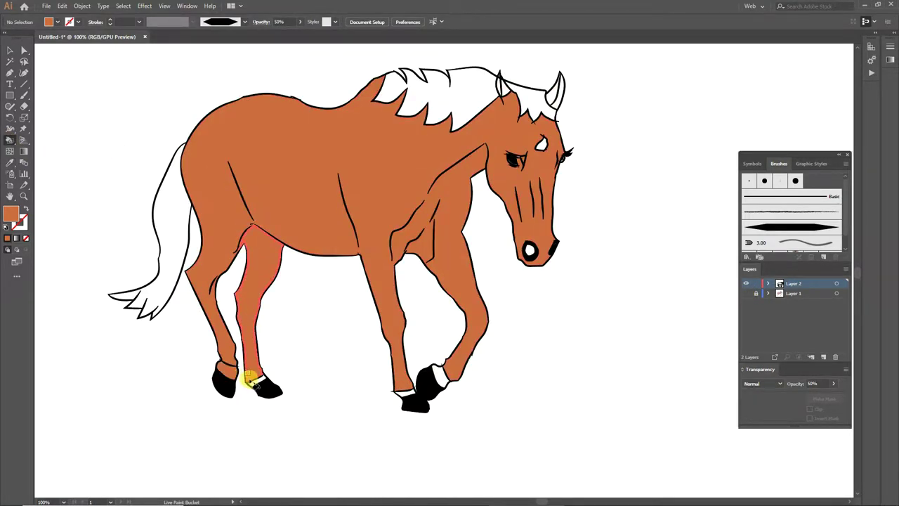
scroll(251, 381, "up", 4)
scroll(482, 377, "down", 3)
scroll(457, 362, "down", 3)
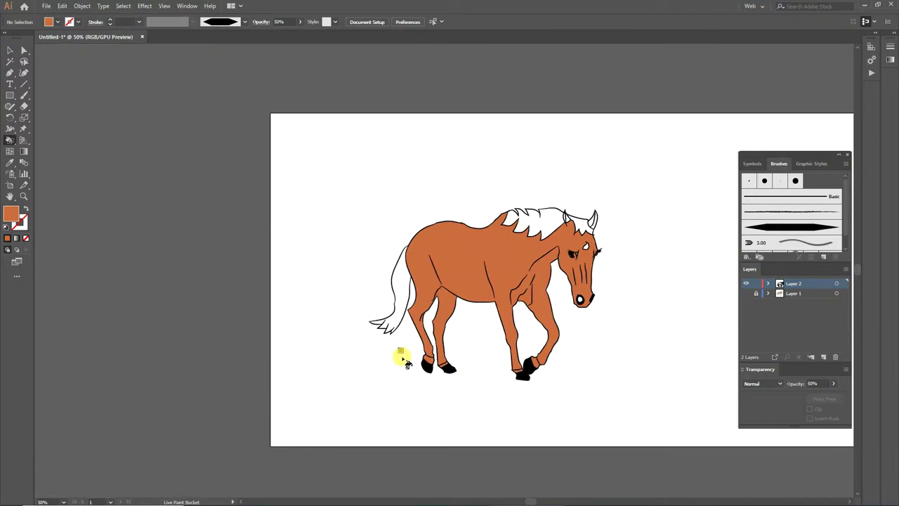
scroll(562, 259, "up", 3)
Refill the horse's body with a darker reddish-brown.
double_click(11, 213)
left_click(452, 323)
left_click(572, 270)
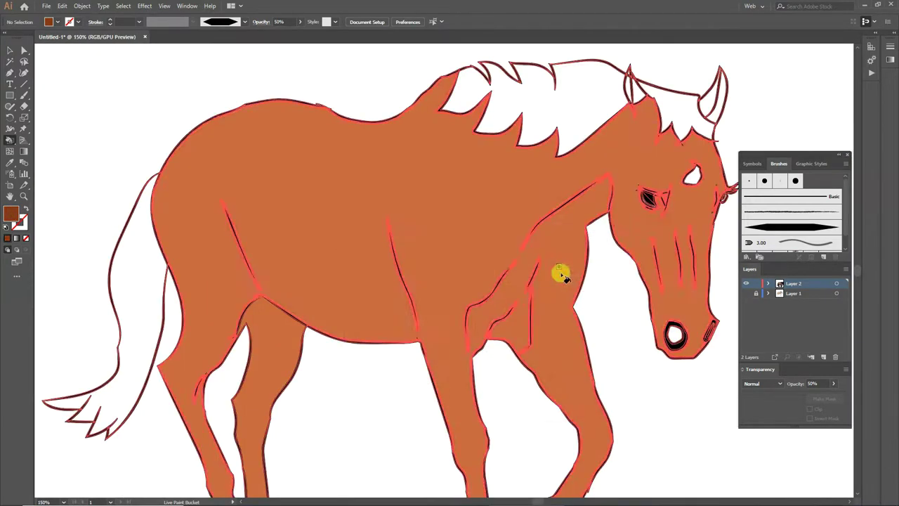
left_click(561, 271)
key("v")
scroll(648, 302, "down", 3)
scroll(597, 281, "up", 3)
Choose a brown fill shade for the legs and return to the Live Paint Bucket.
double_click(11, 214)
left_click(445, 313)
left_click(572, 270)
key("k")
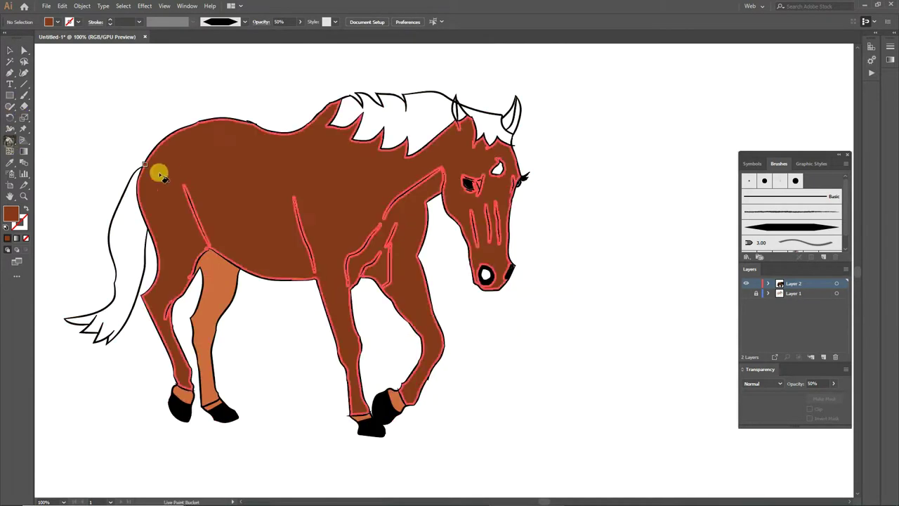
scroll(176, 391, "up", 3)
scroll(221, 421, "down", 4)
scroll(428, 395, "up", 1)
scroll(446, 424, "up", 2)
scroll(421, 321, "up", 4)
scroll(401, 124, "down", 5)
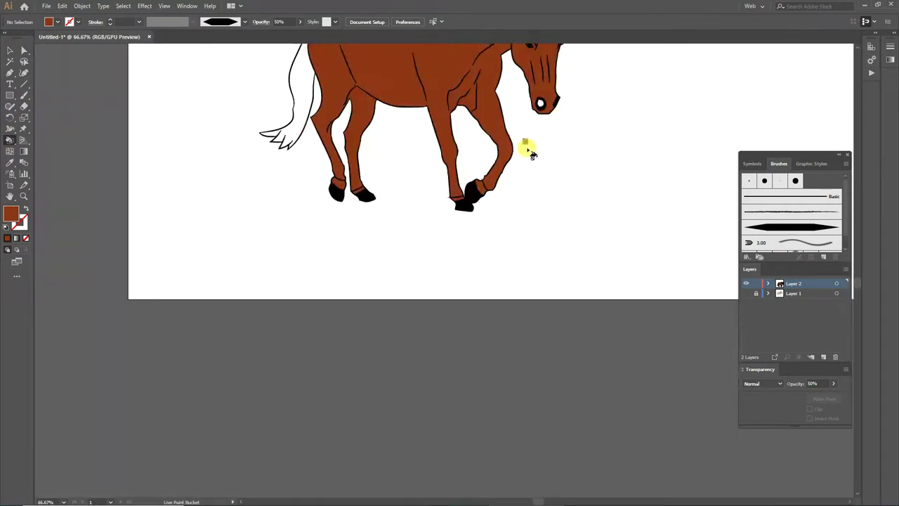
scroll(525, 144, "up", 2)
key("v")
scroll(496, 145, "right", 3)
scroll(496, 145, "up", 2)
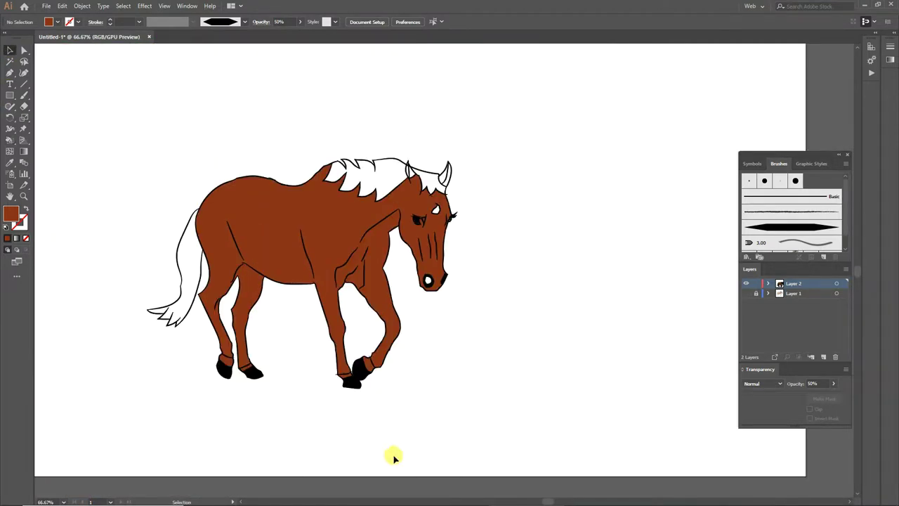
Set the fill to dark grey #42403F and paint the mane and tail with it.
scroll(286, 302, "up", 1)
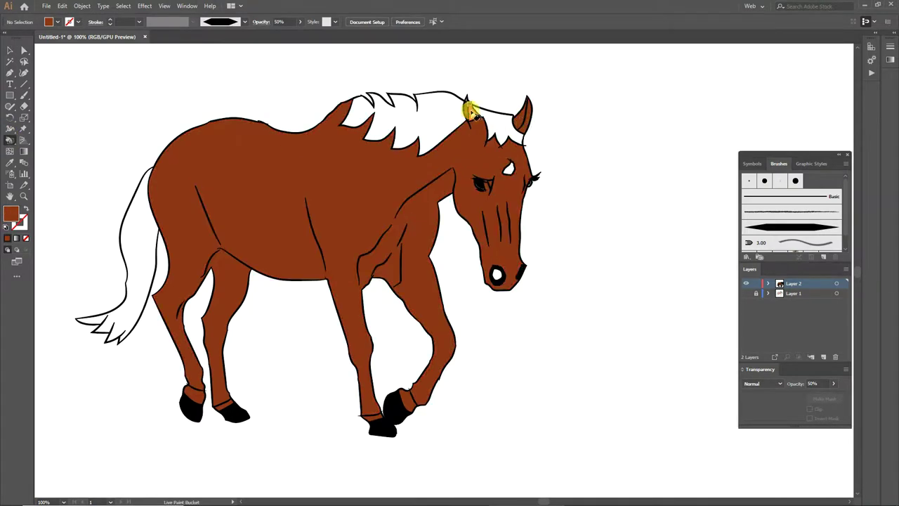
scroll(588, 257, "up", 1)
scroll(579, 267, "down", 3)
scroll(553, 288, "up", 3)
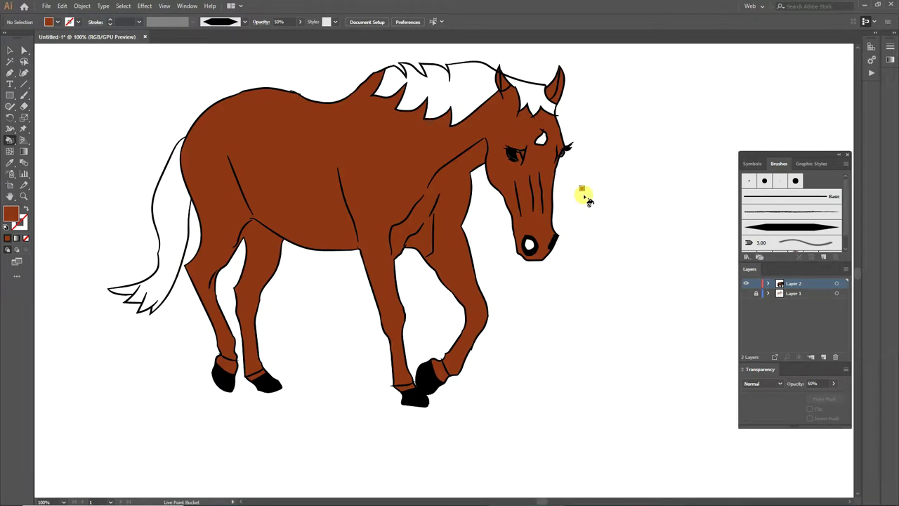
scroll(451, 120, "up", 2)
double_click(10, 214)
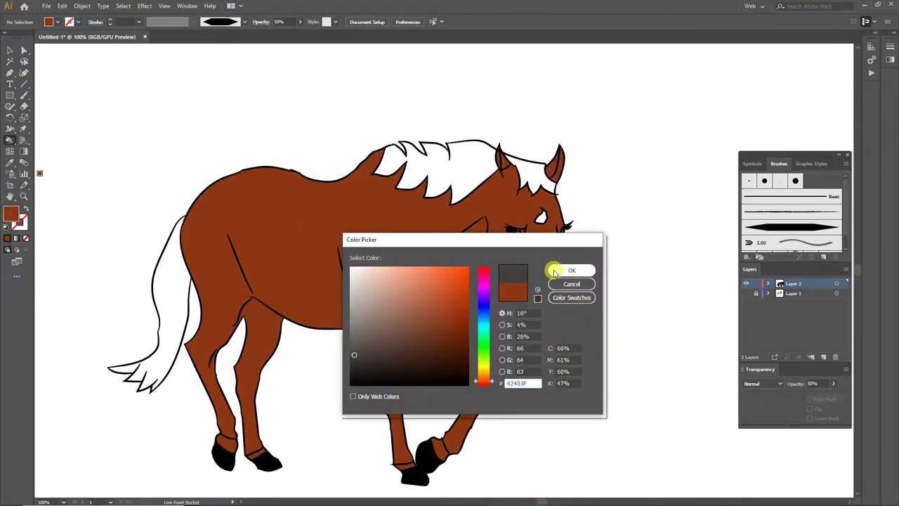
left_click(554, 272)
left_click(532, 176)
left_click(107, 393)
scroll(632, 423, "down", 3)
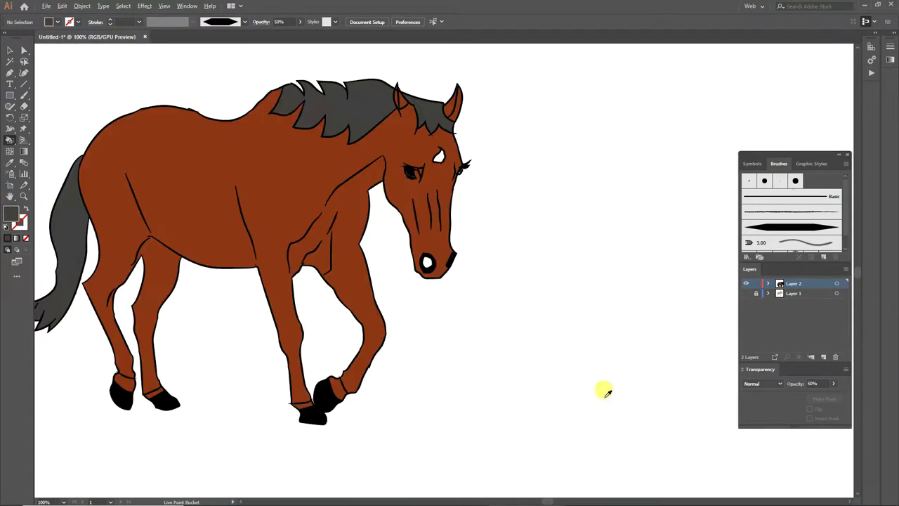
scroll(204, 467, "left", 2)
scroll(292, 487, "left", 3)
scroll(546, 321, "up", 4)
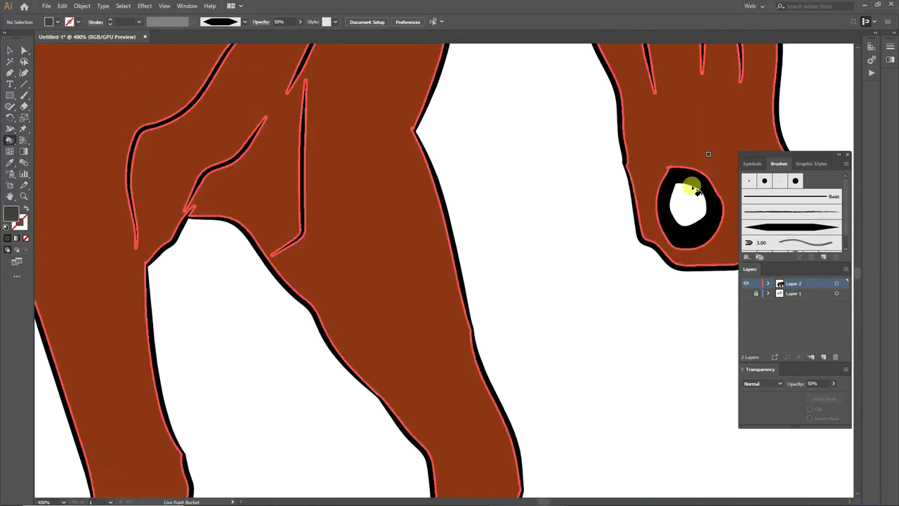
scroll(707, 160, "down", 1)
scroll(772, 131, "down", 5)
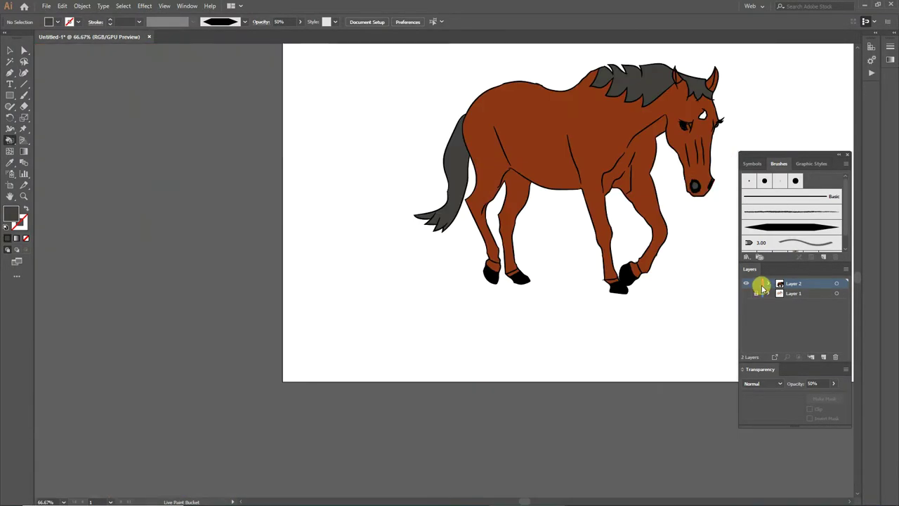
Draw tiny white highlight ellipses in each of the horse's eyes.
left_click_drag(521, 498, 541, 497)
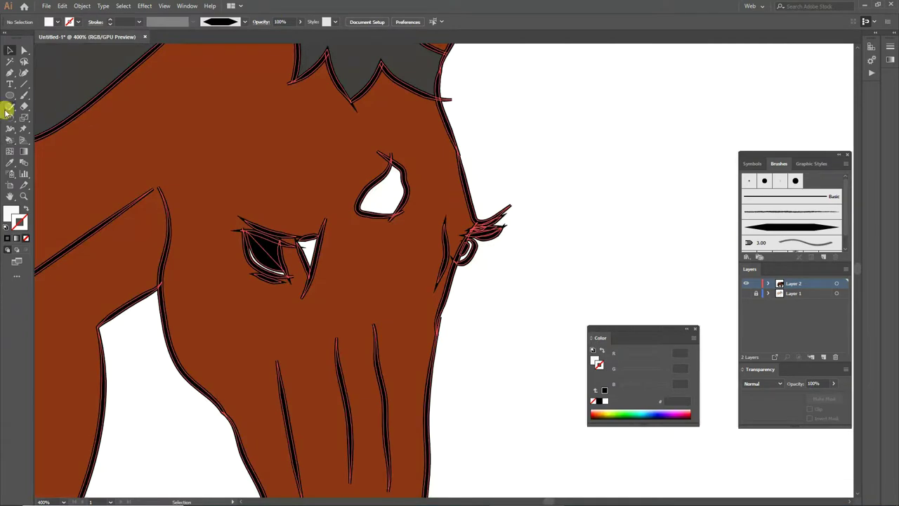
left_click_drag(265, 251, 266, 252)
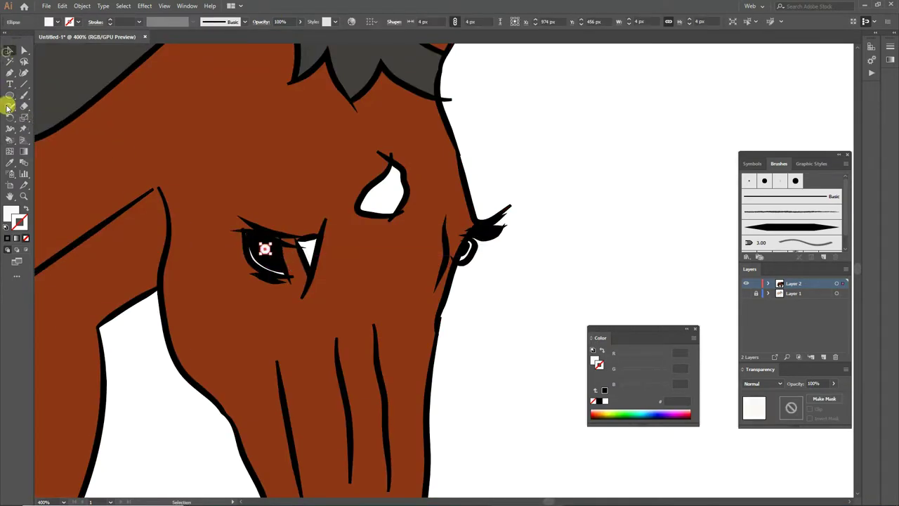
left_click(462, 341)
scroll(496, 268, "down", 2)
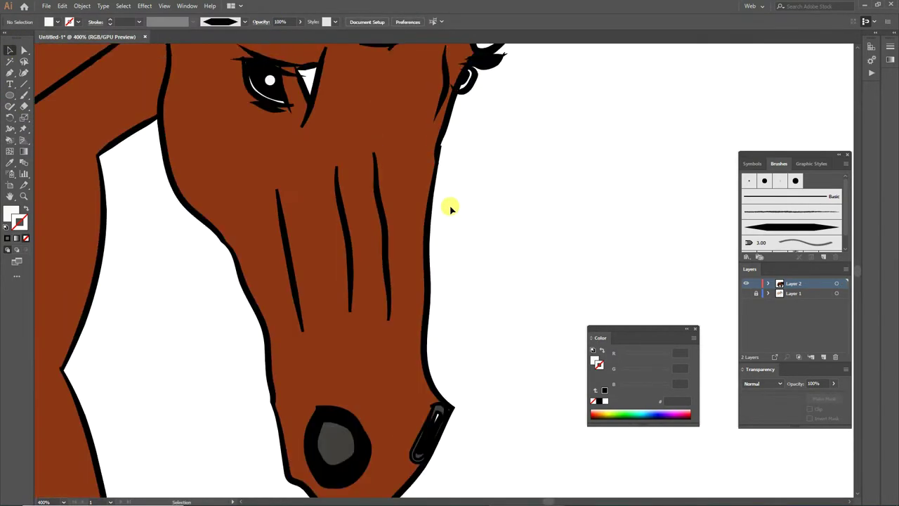
scroll(450, 207, "up", 2)
scroll(465, 220, "up", 3)
left_click_drag(546, 277, 545, 276)
key("v")
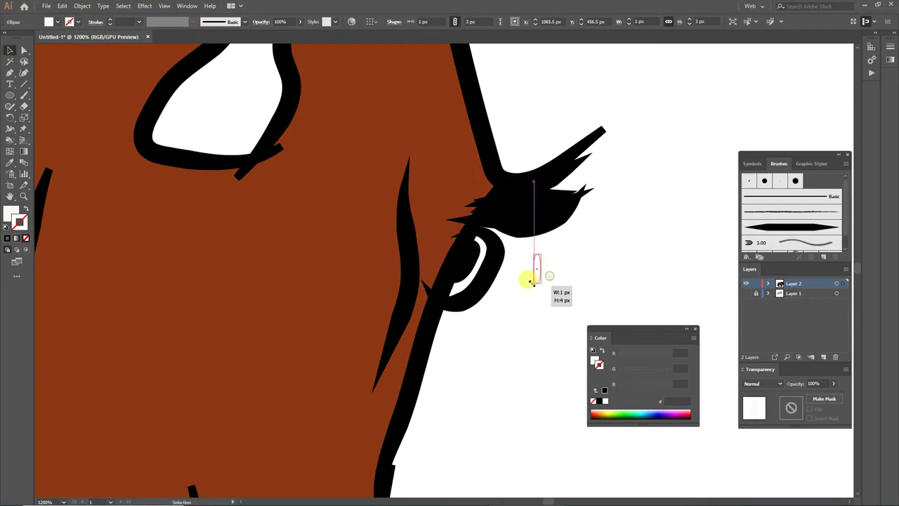
Rotate, stretch and reposition the eye highlight to fit inside the eye.
scroll(542, 253, "up", 3)
left_click_drag(543, 260, 327, 262)
left_click_drag(348, 230, 351, 231)
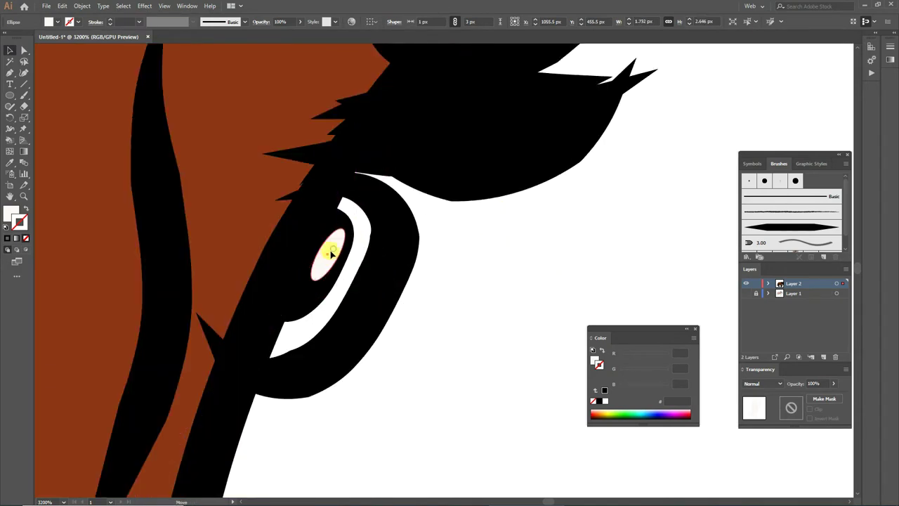
left_click_drag(318, 268, 302, 265)
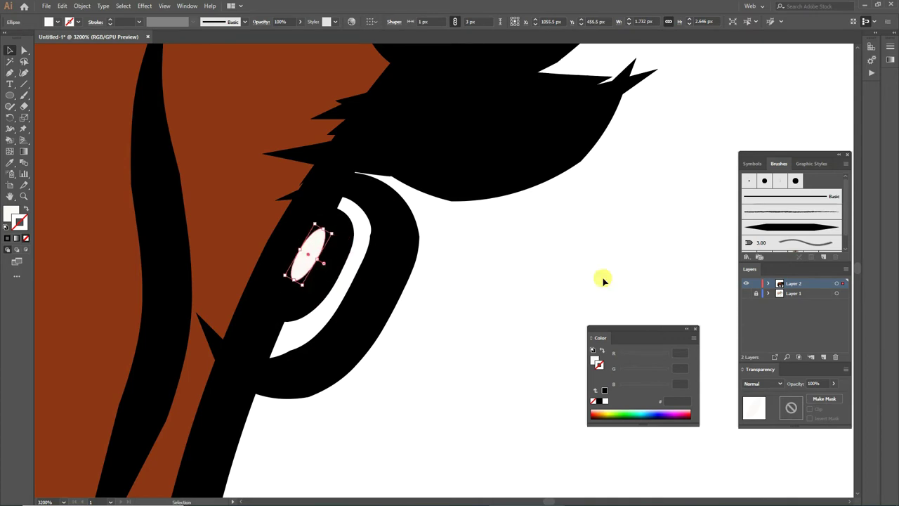
left_click_drag(322, 228, 320, 277)
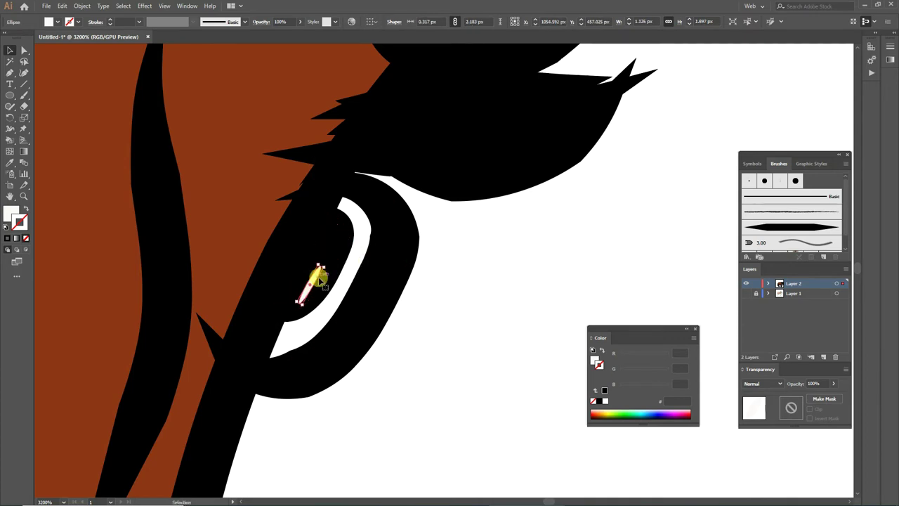